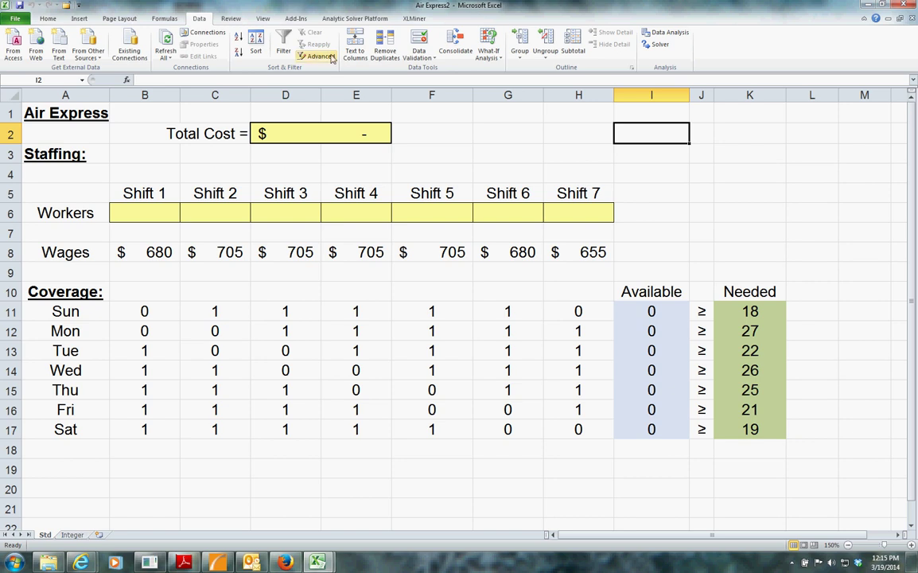
Run Solver on the Air Express model to minimize total cost in D2 by changing B6:H6, and keep the solution
left_click(654, 45)
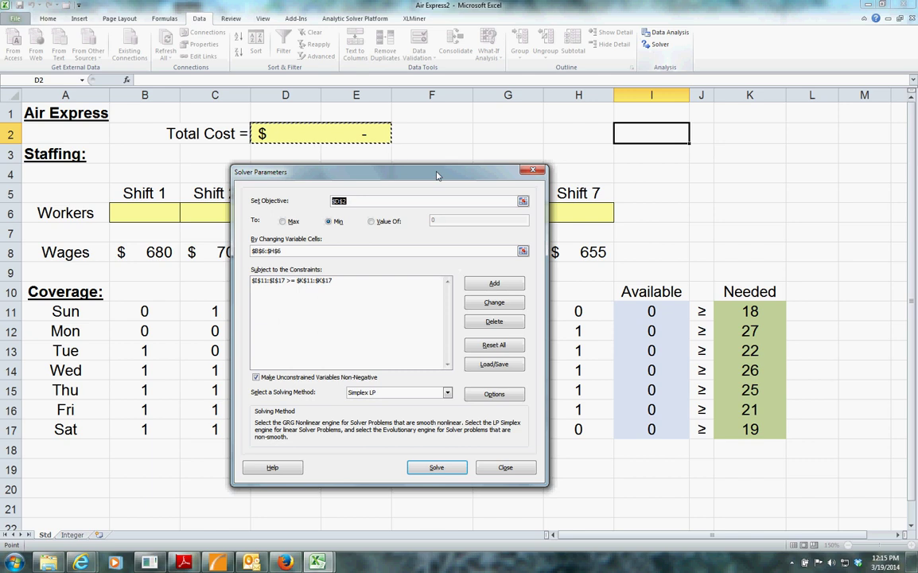
left_click_drag(439, 185, 682, 170)
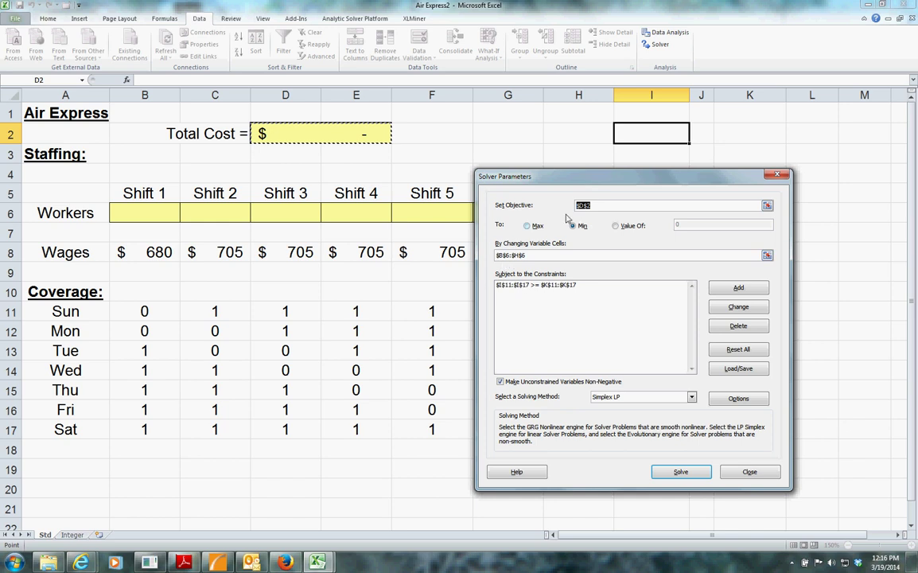
left_click_drag(531, 175, 325, 225)
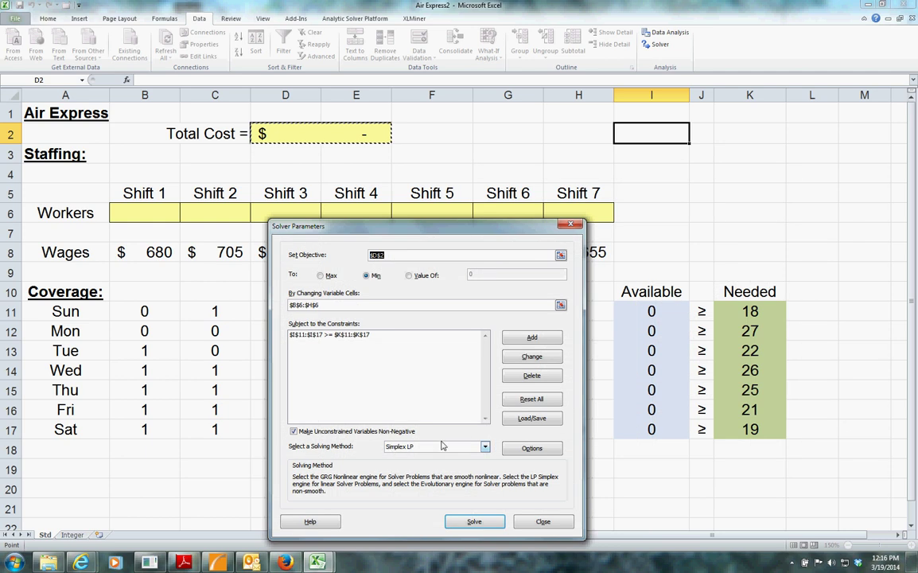
left_click(470, 522)
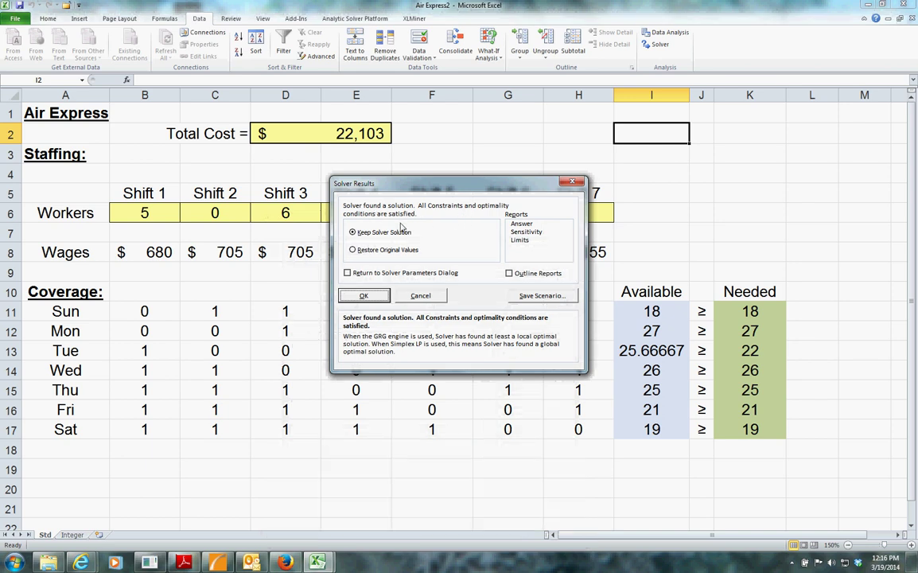
left_click(355, 294)
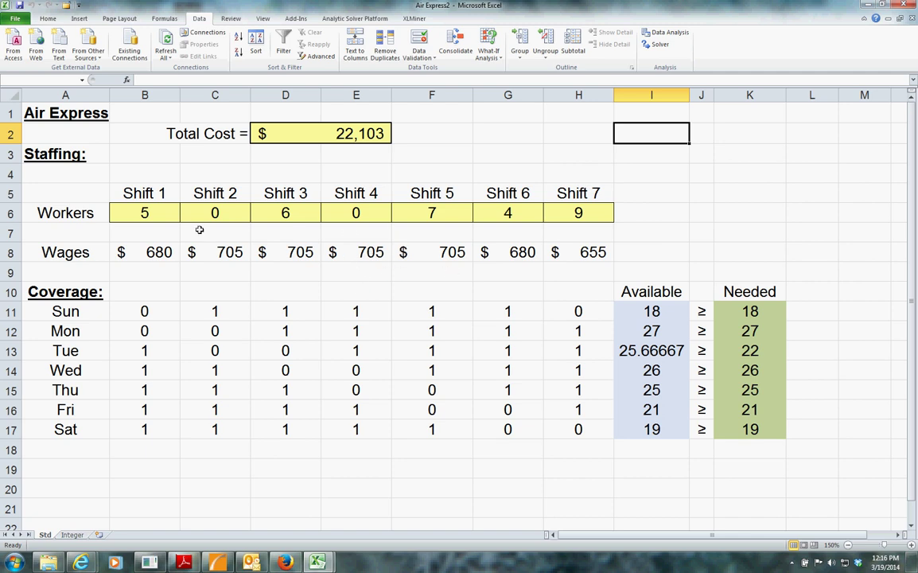
Format the worker counts in B6:H6 to show one decimal place
left_click(157, 212)
left_click_drag(157, 213, 557, 213)
left_click(48, 19)
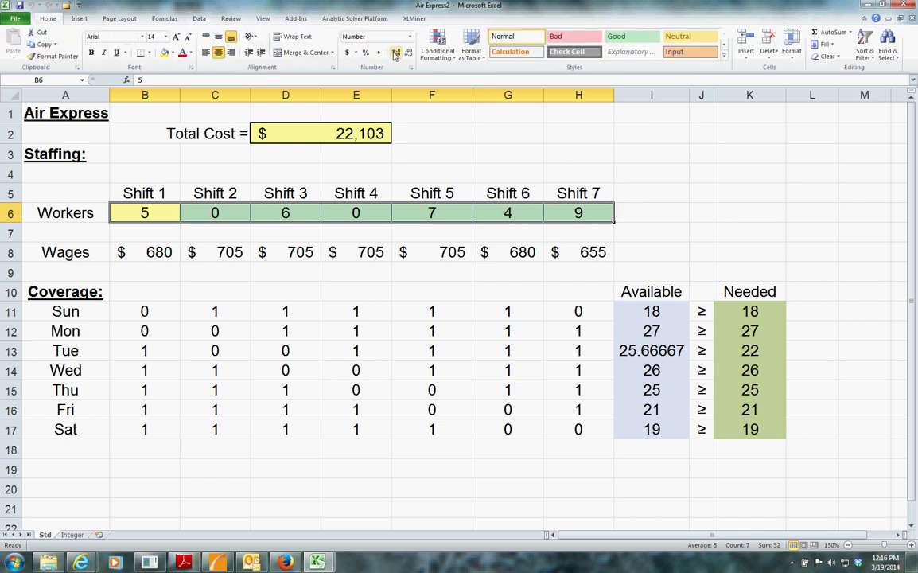
left_click(357, 52)
left_click(659, 215)
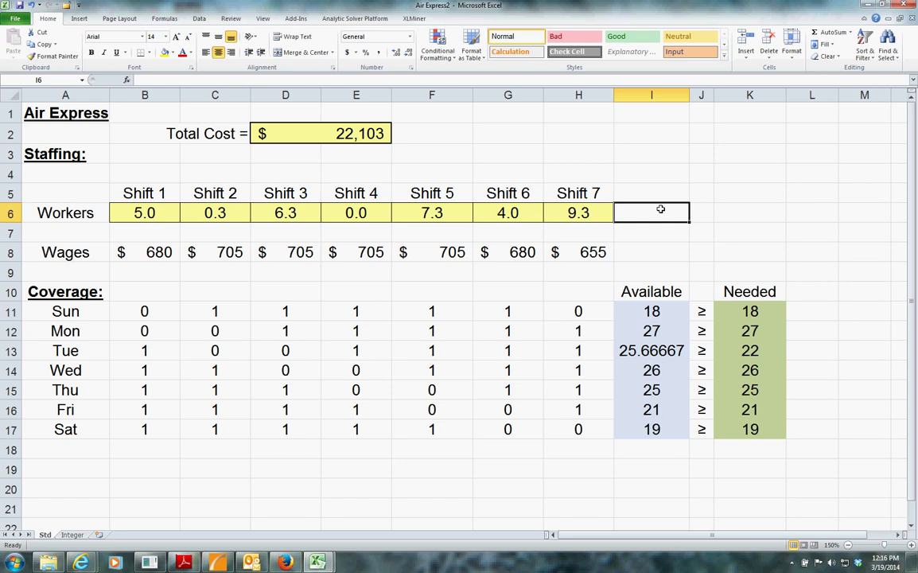
Record the total cost as the fixed value 22103 in cell F2
left_click(427, 132)
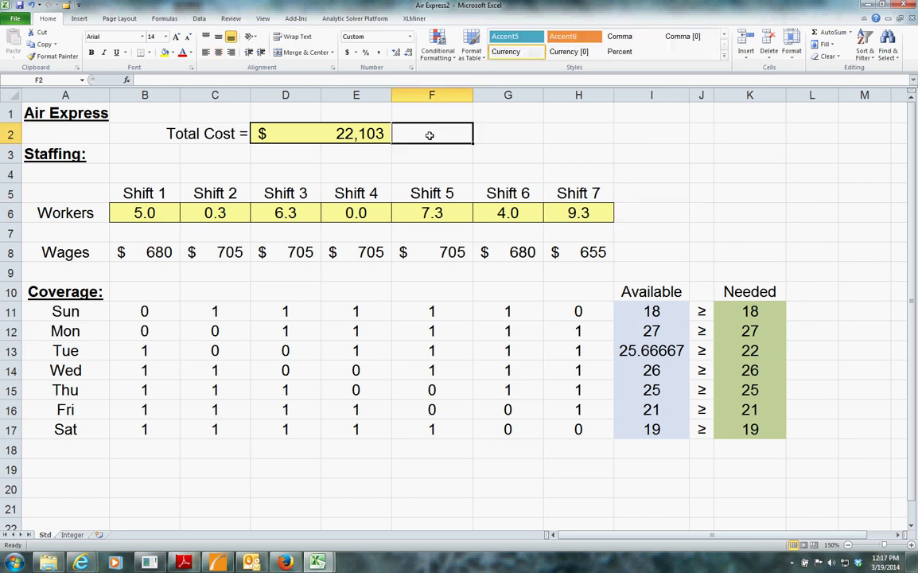
type("22103")
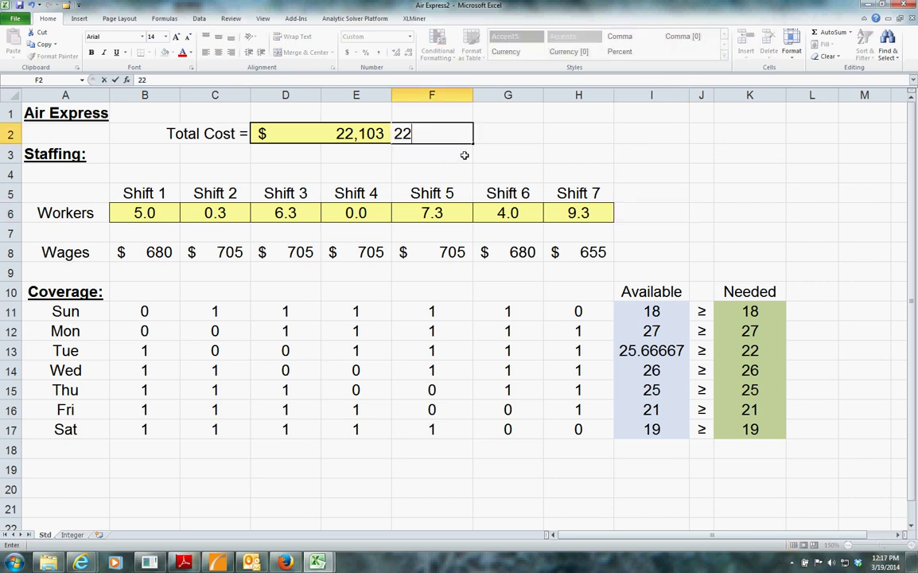
left_click(505, 134)
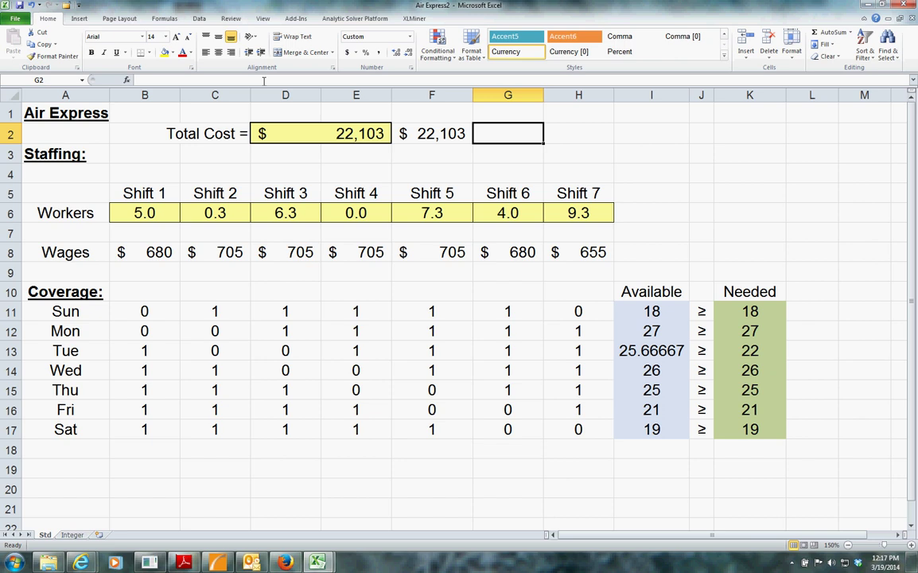
Add a Solver constraint requiring the worker cells B6:H6 to be integer, and solve the model keeping the solution
left_click(199, 18)
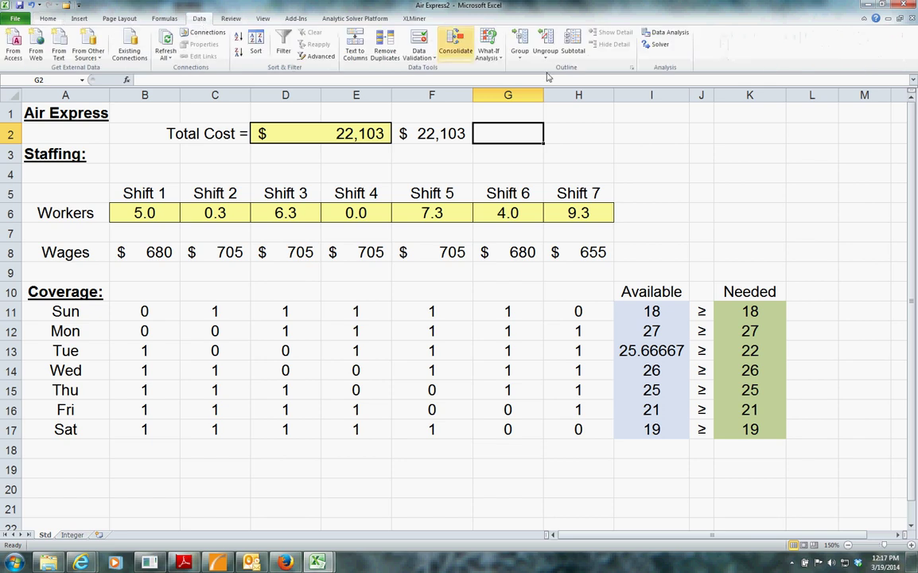
left_click(661, 45)
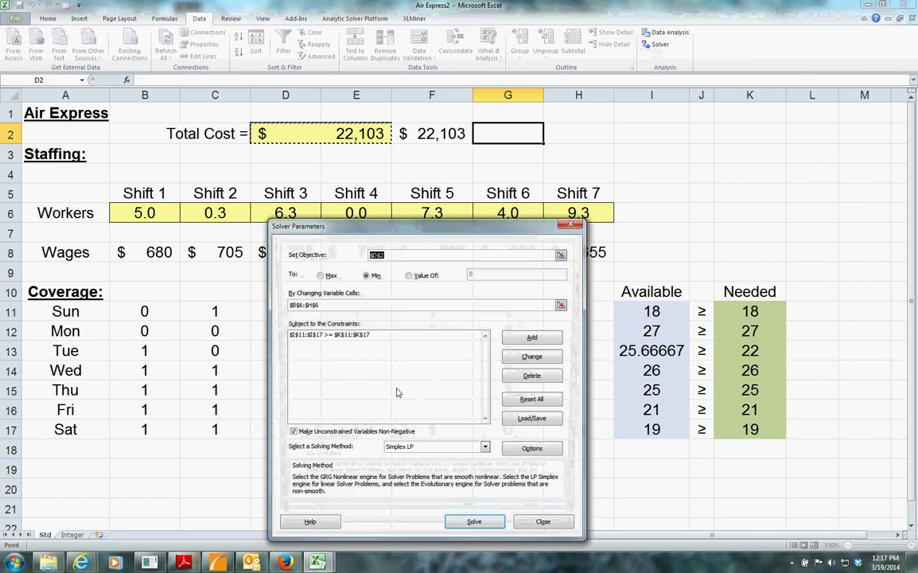
left_click(532, 337)
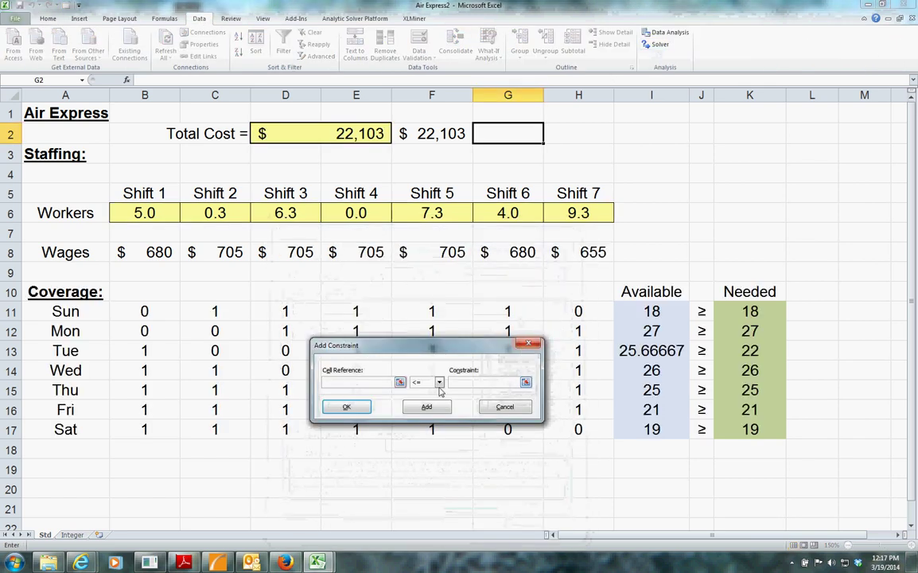
left_click_drag(121, 210, 587, 211)
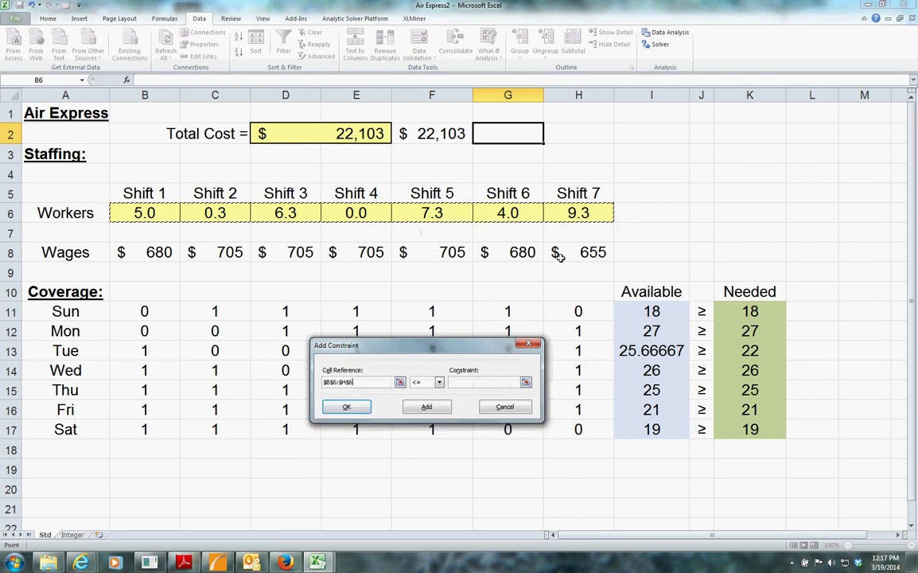
left_click(438, 382)
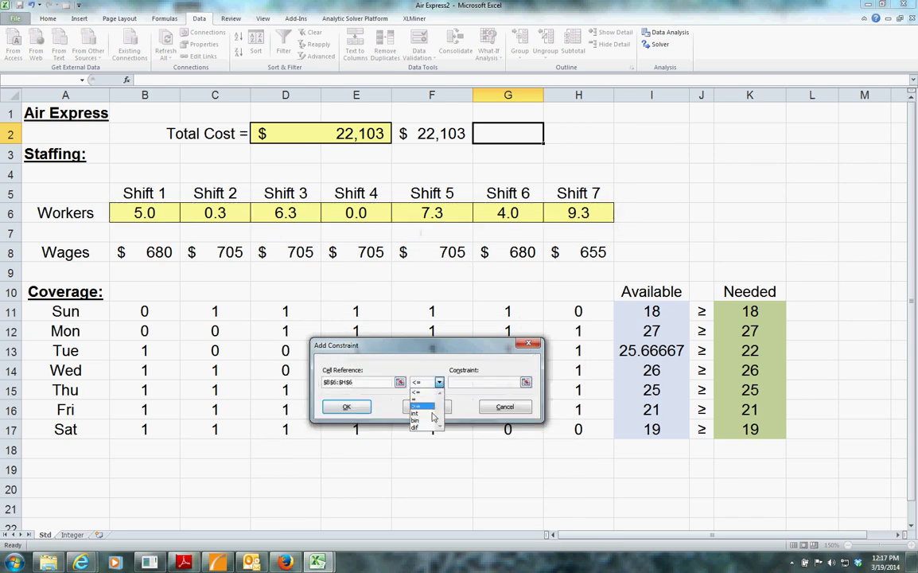
left_click(421, 415)
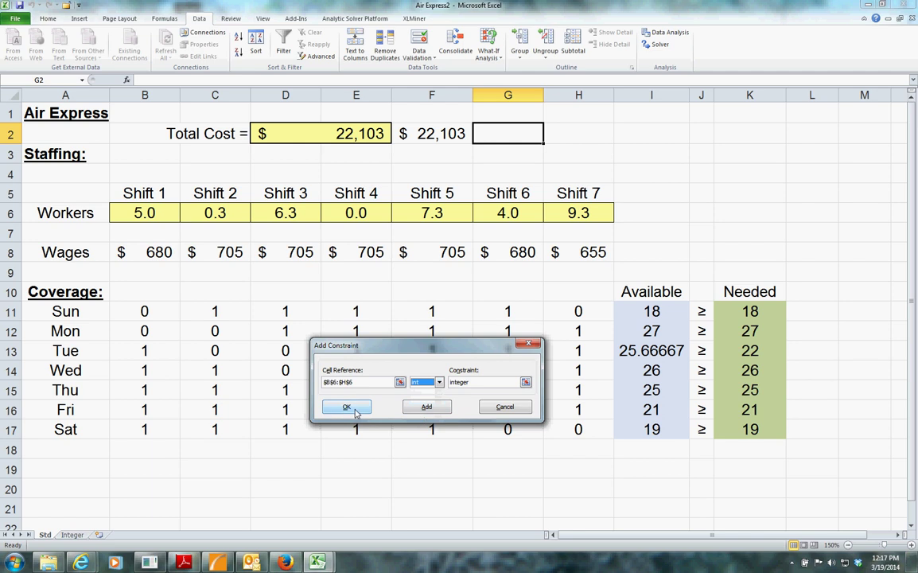
left_click(355, 411)
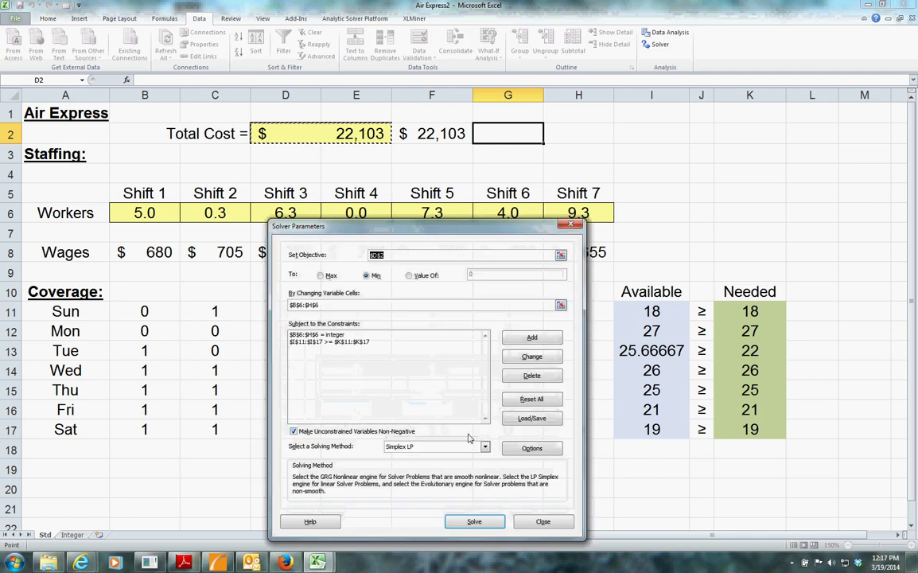
left_click(474, 521)
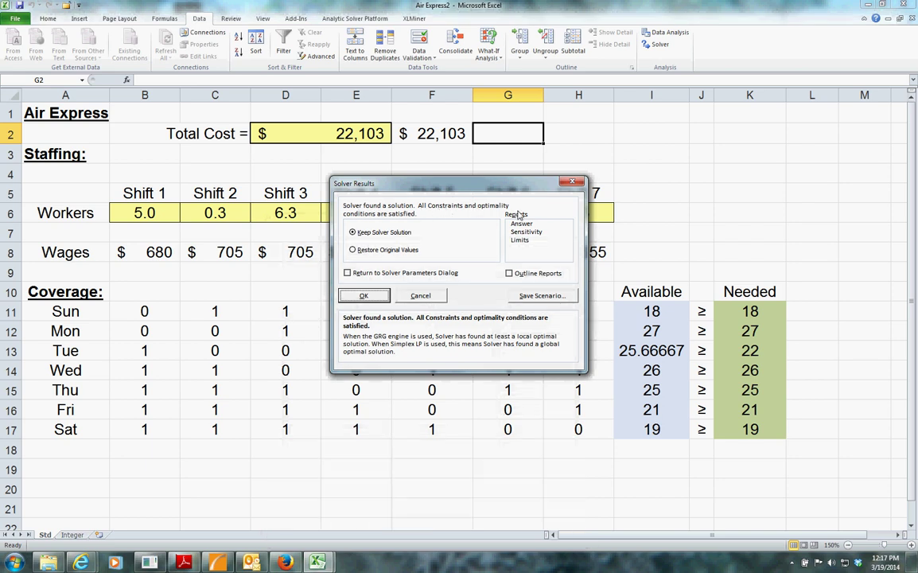
left_click(364, 296)
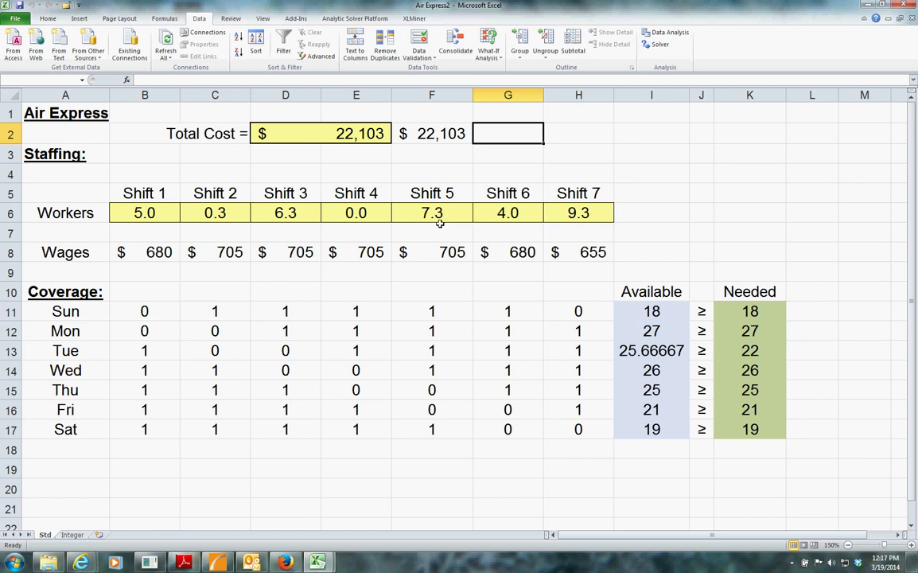
Turn off Ignore Integer Constraints in the Solver options and solve the staffing model again, keeping the solution
left_click(661, 44)
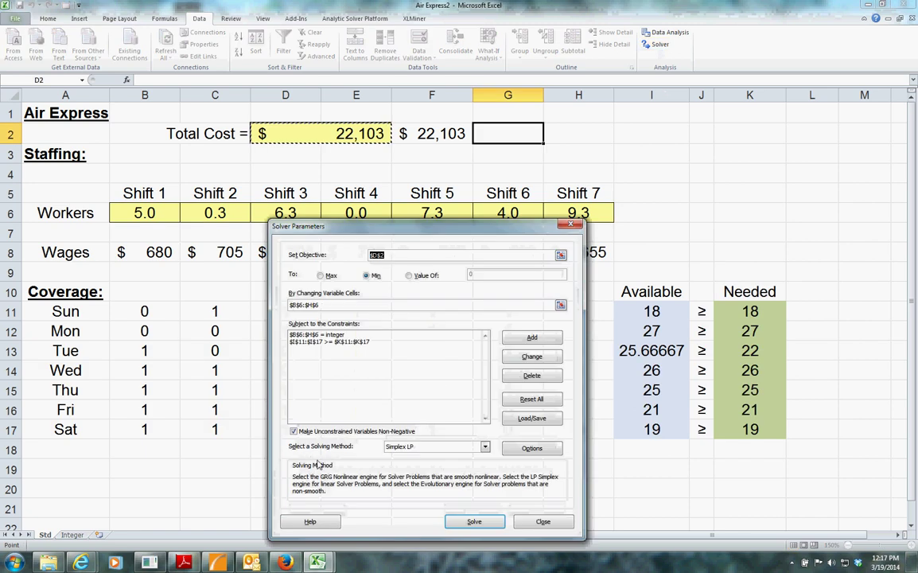
left_click_drag(434, 231, 498, 106)
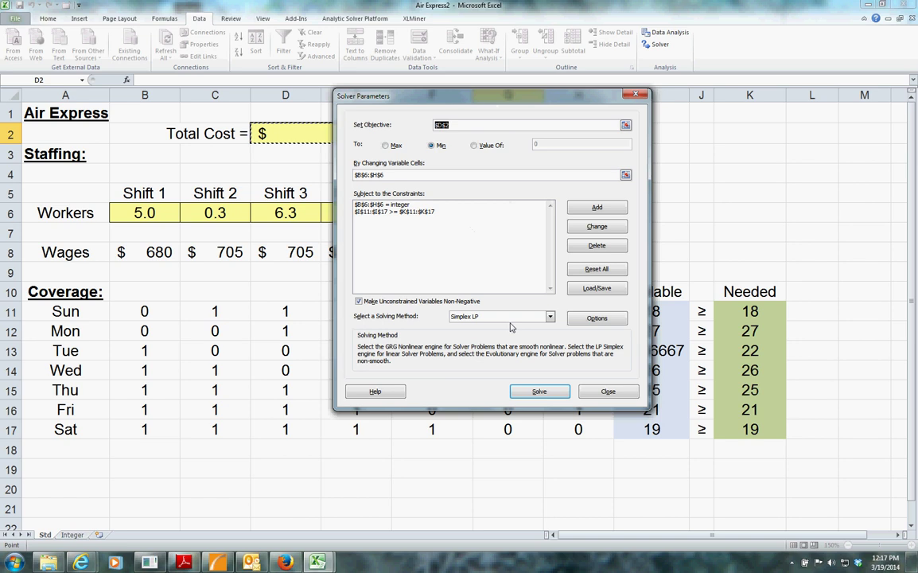
left_click(581, 318)
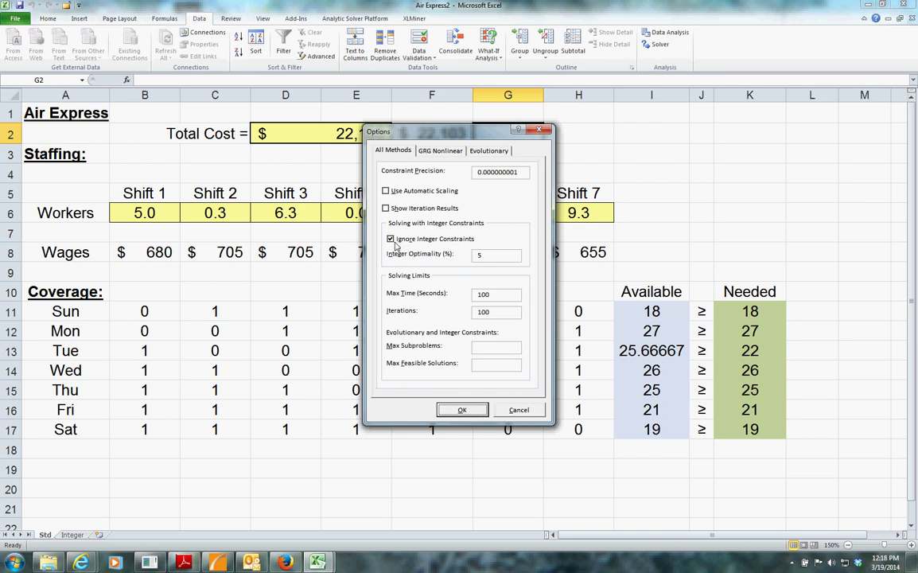
left_click(395, 242)
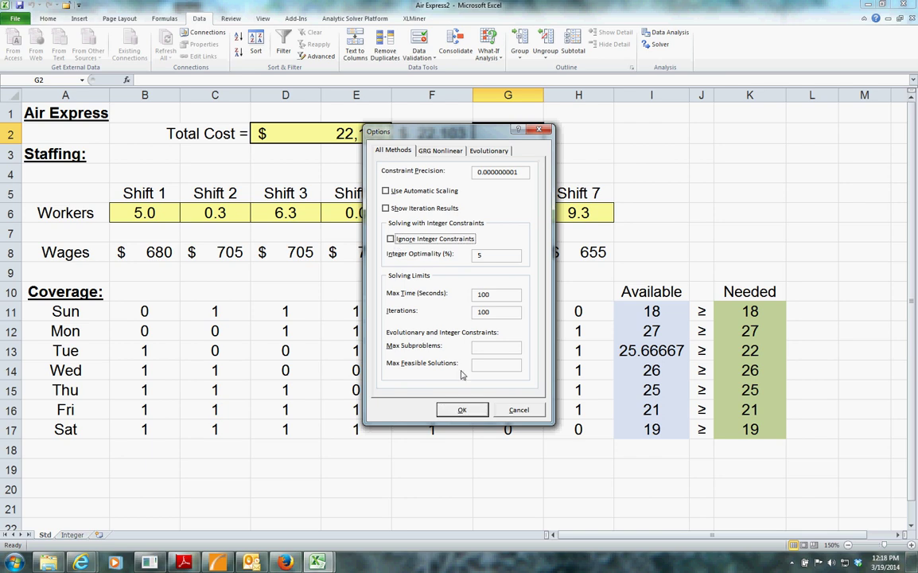
left_click(462, 410)
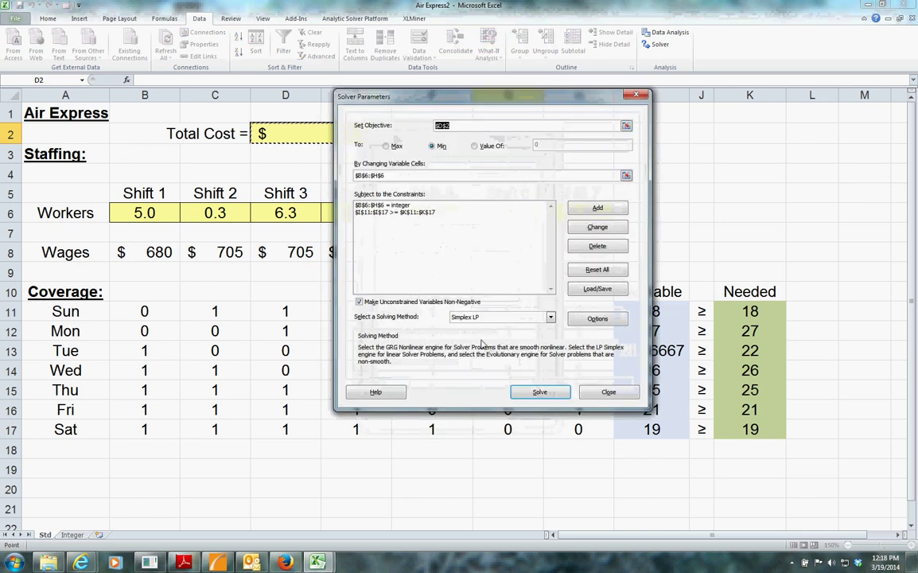
left_click(540, 393)
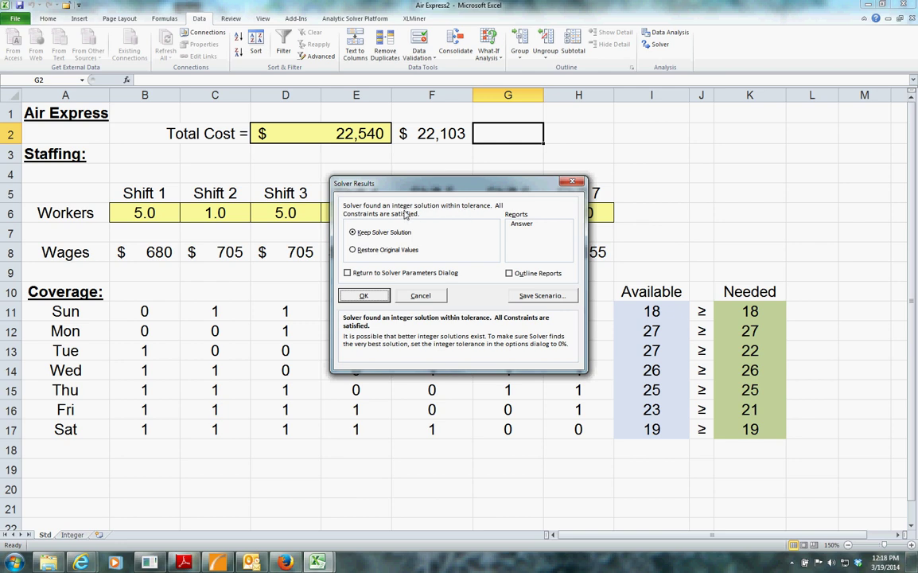
left_click(371, 297)
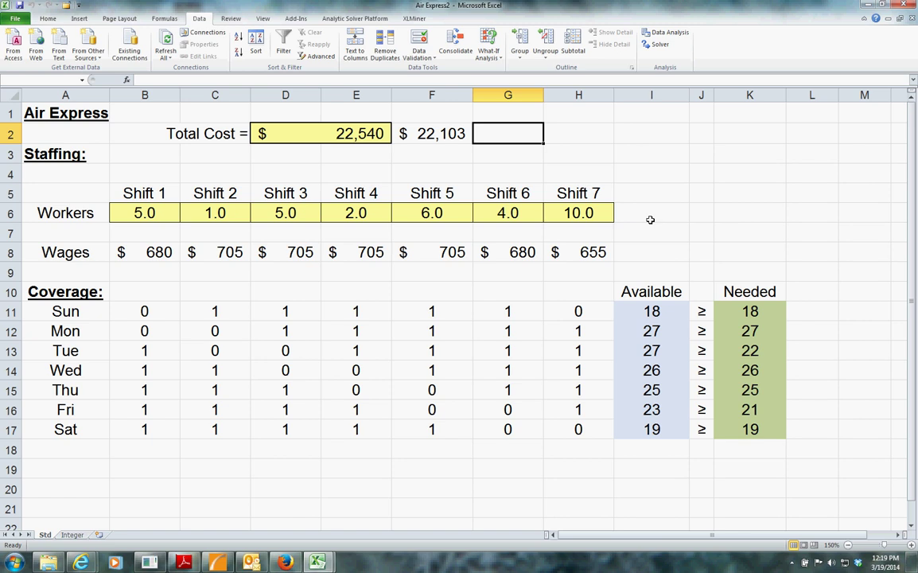
Review the recorded cost in F2 and the Integer Optimality setting in the Solver options without changing anything
left_click(428, 135)
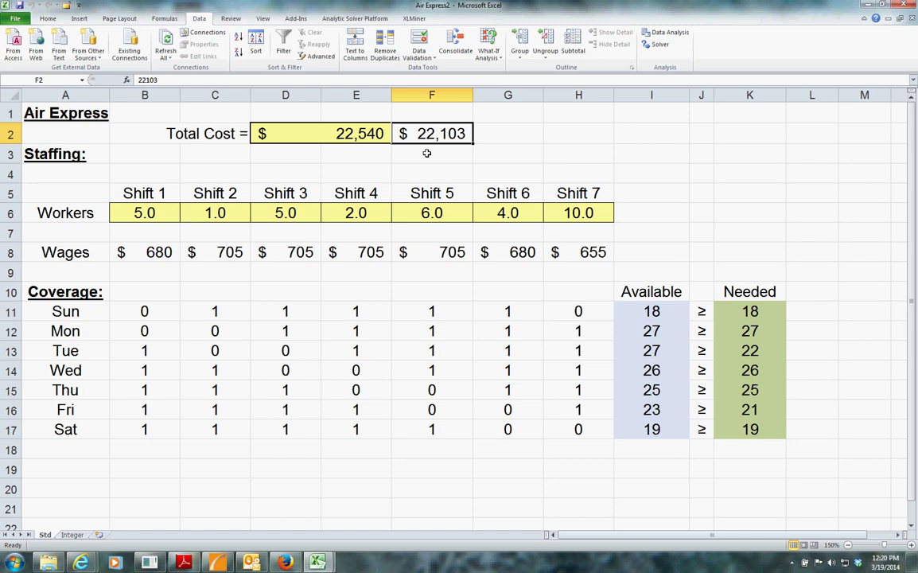
left_click(659, 45)
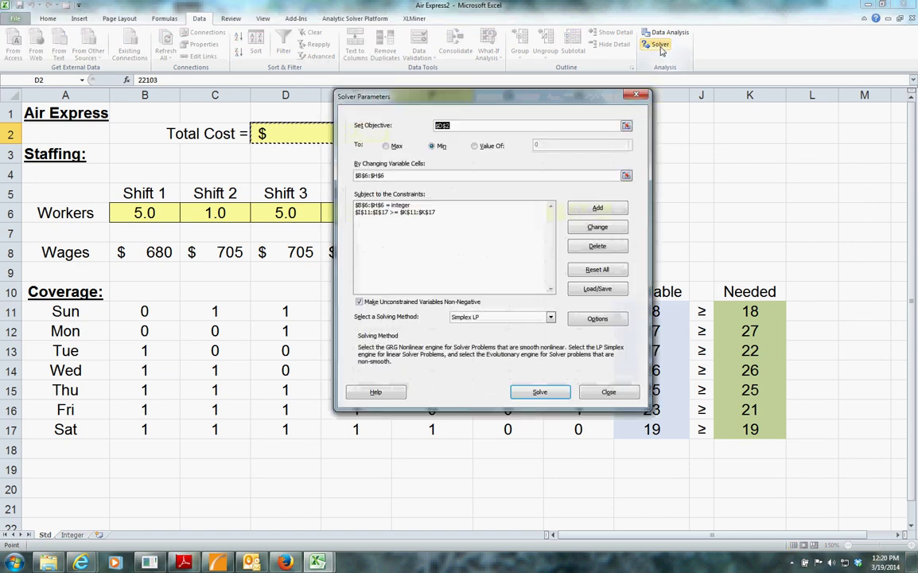
left_click(598, 319)
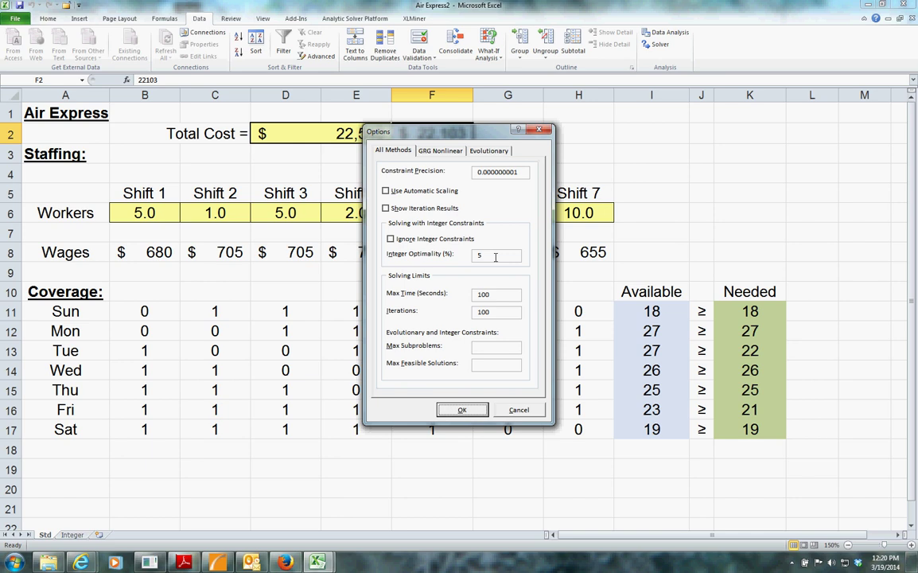
left_click(519, 410)
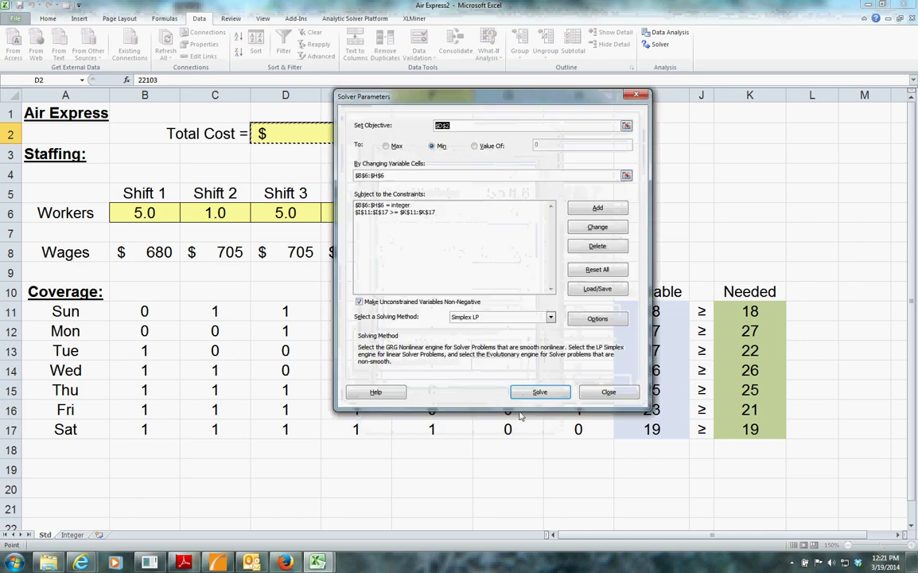
left_click(606, 392)
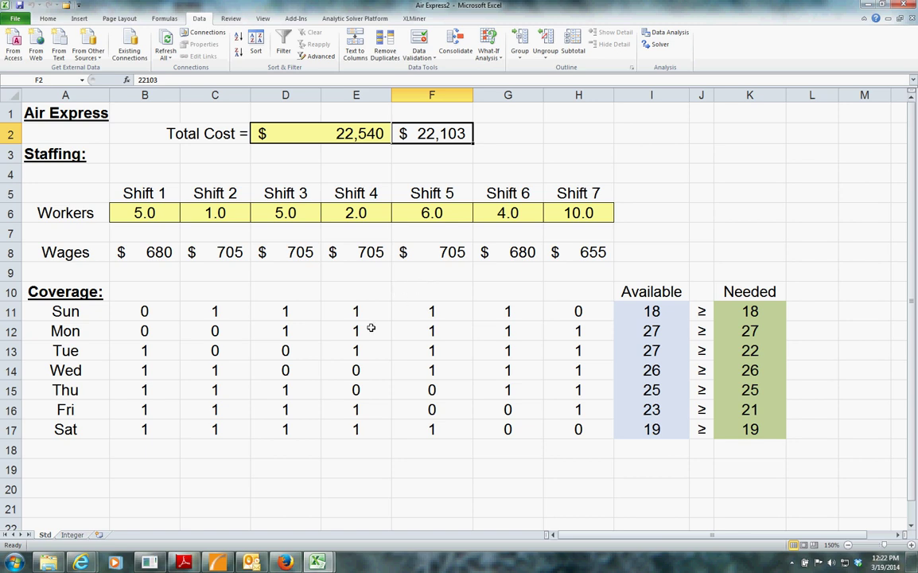
Switch to the Blue Ridge workbook and reset all Solver options and cell selections on the IP Problem sheet
key("ctrl+Tab")
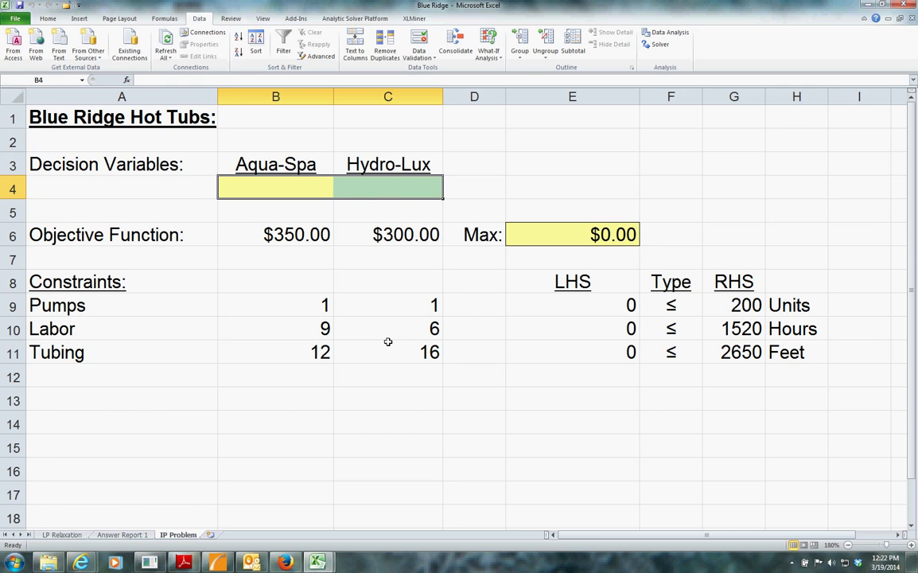
left_click(656, 47)
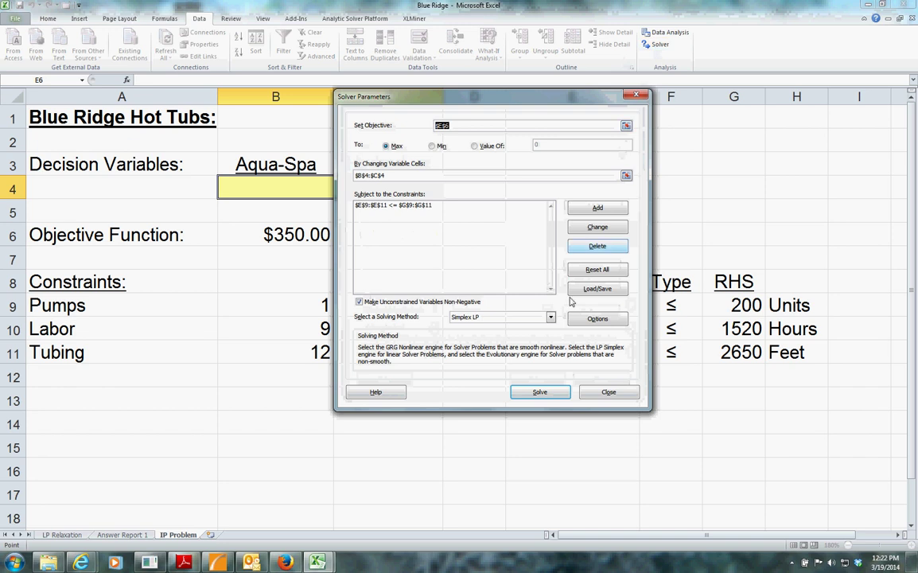
left_click(597, 270)
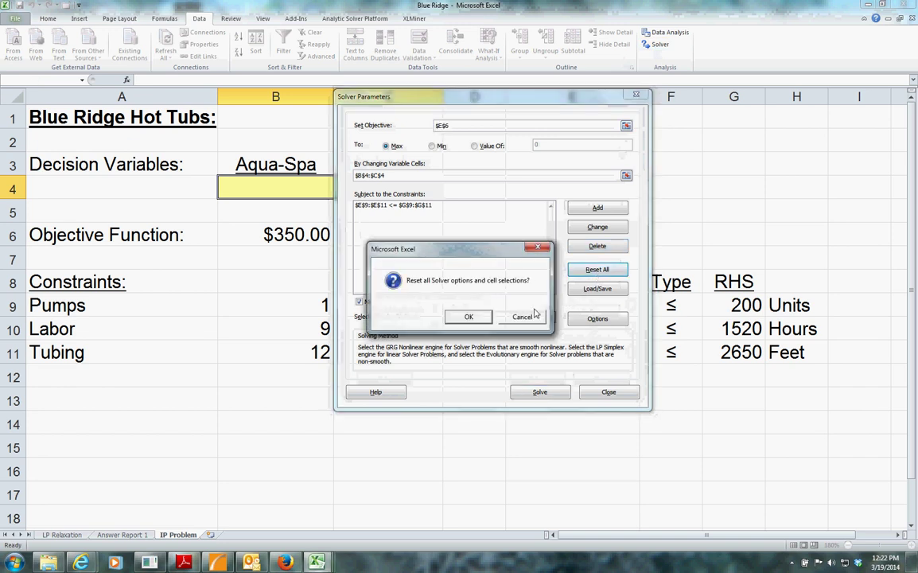
left_click(468, 318)
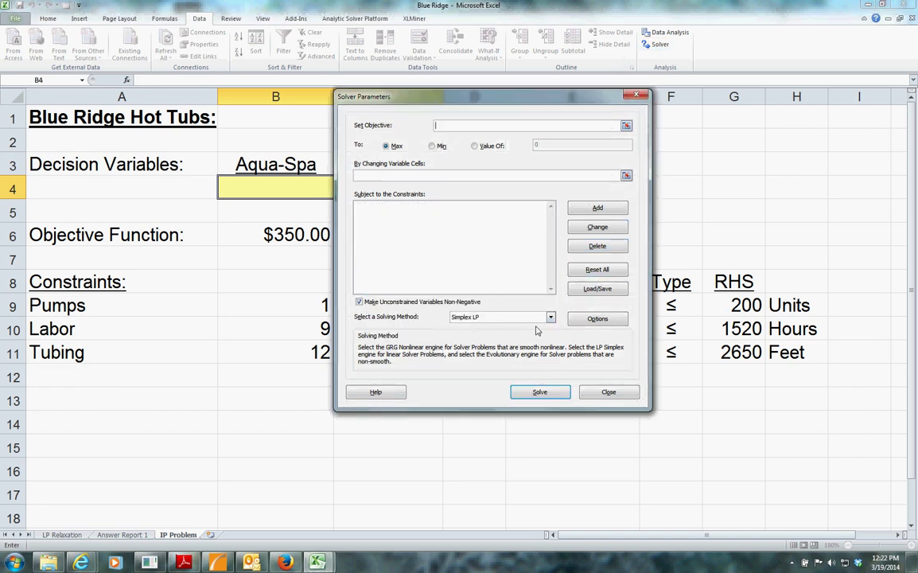
Set up a Solver model that maximizes the objective cell E6 by changing the decision variable cells B4:C4
left_click(603, 395)
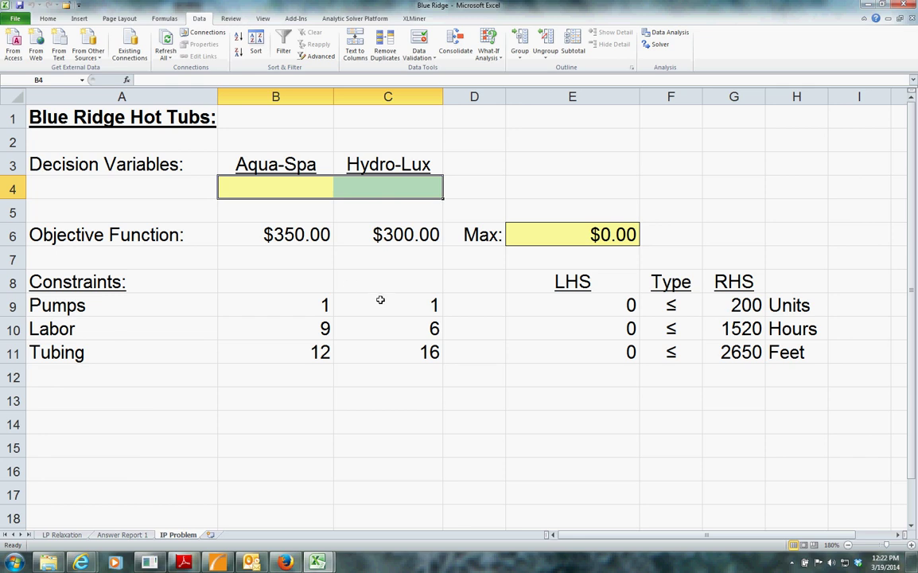
left_click(661, 45)
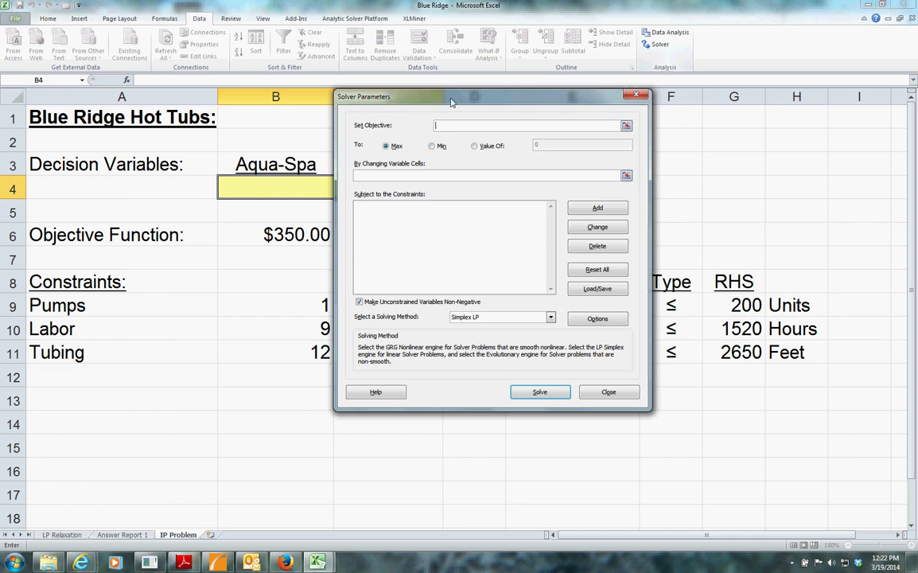
left_click_drag(451, 101, 564, 281)
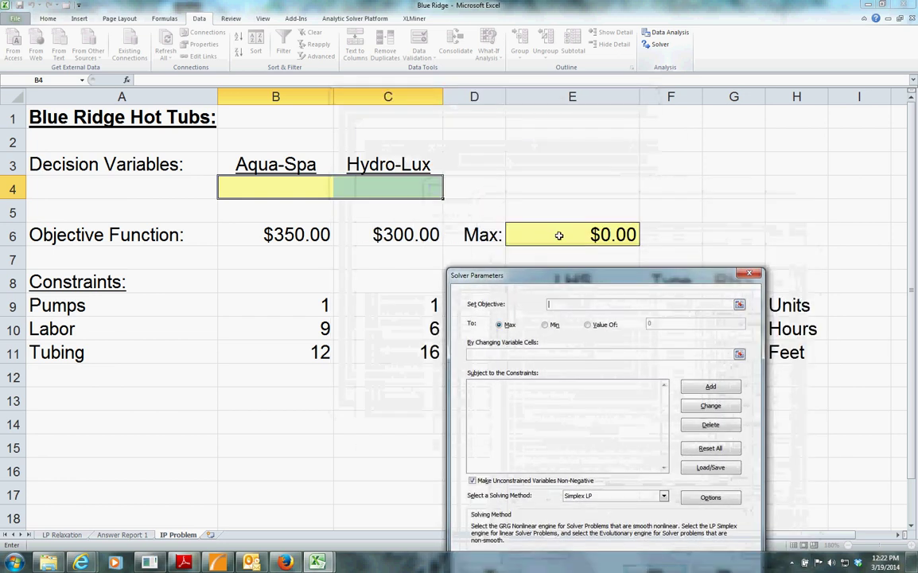
left_click(560, 236)
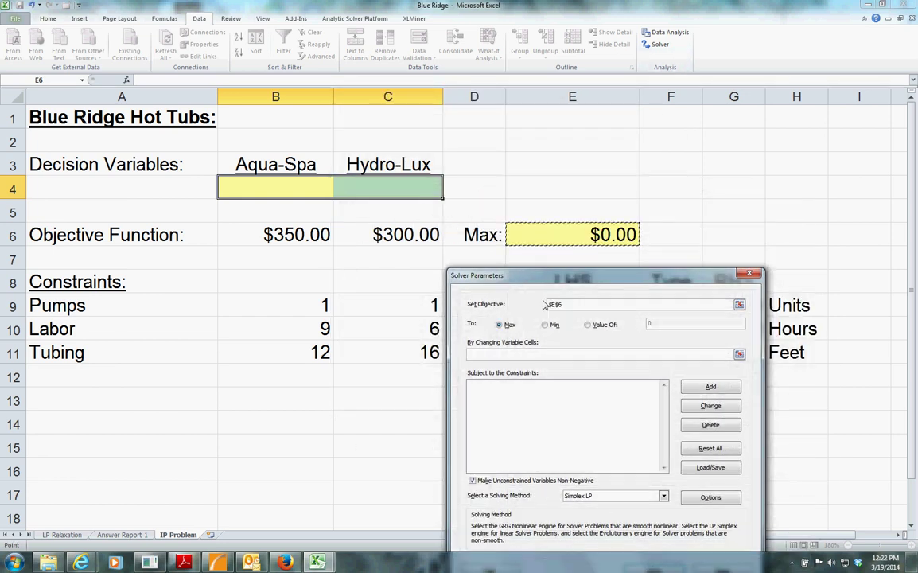
left_click(522, 355)
left_click_drag(246, 186, 376, 187)
Add the Solver constraint E9:E11 <= G9:G11 and solve the model, keeping the solution
left_click_drag(530, 255, 271, 102)
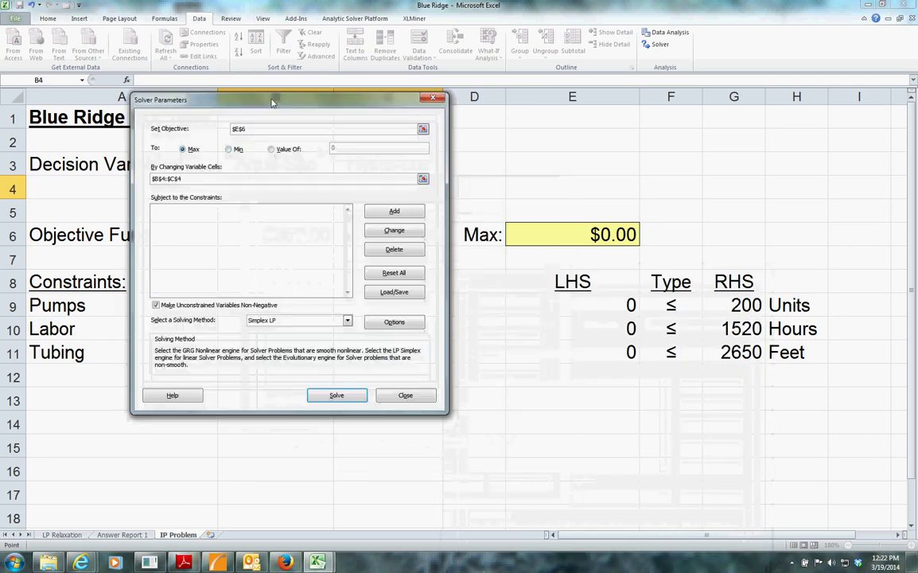
left_click(394, 211)
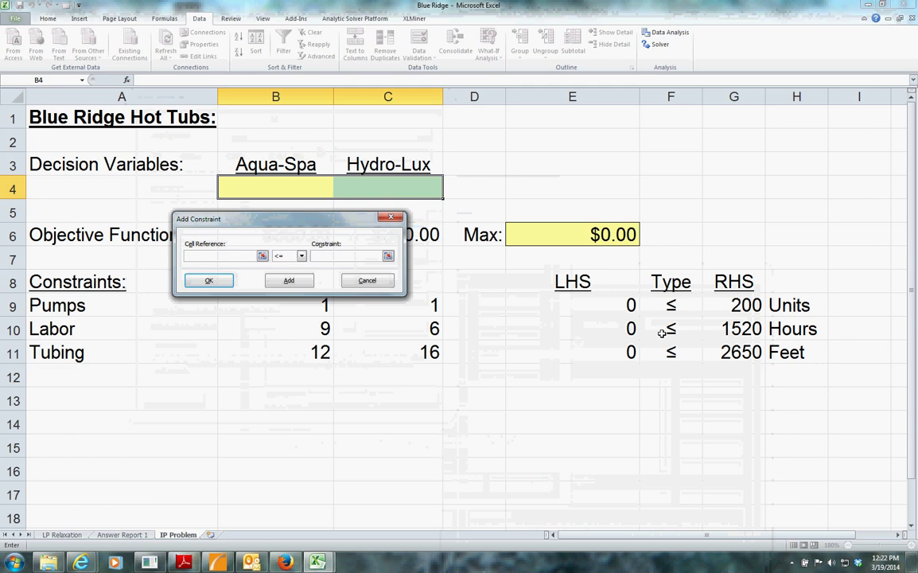
left_click_drag(581, 350, 545, 308)
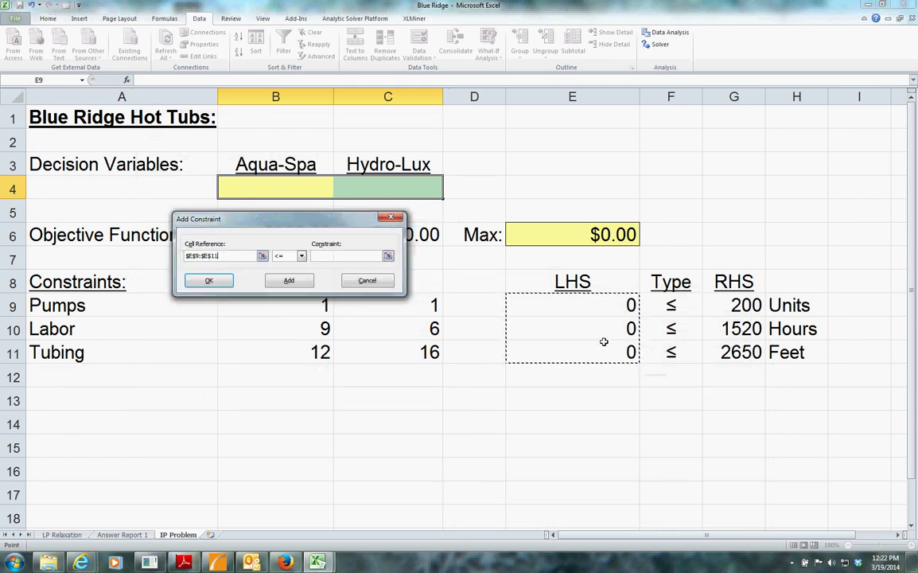
left_click(330, 255)
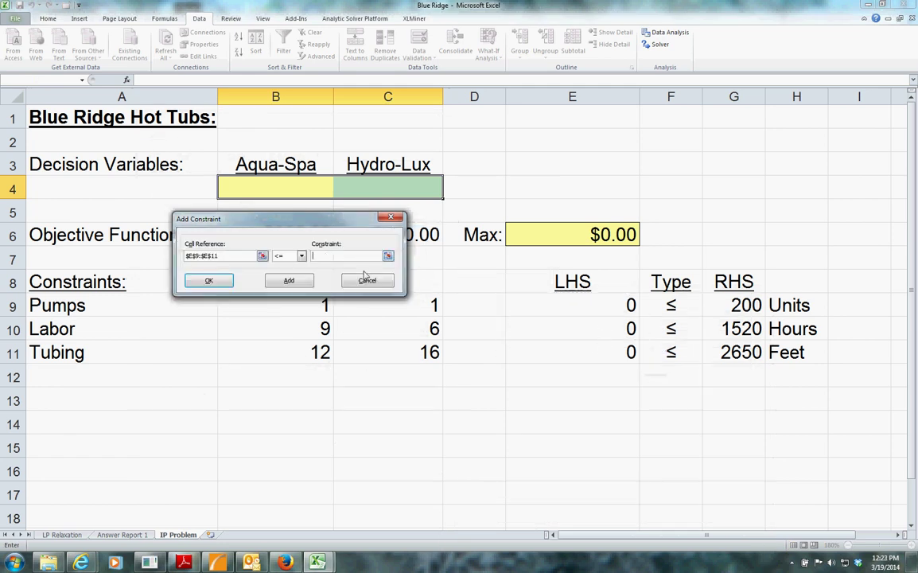
left_click_drag(737, 305, 722, 350)
left_click(208, 280)
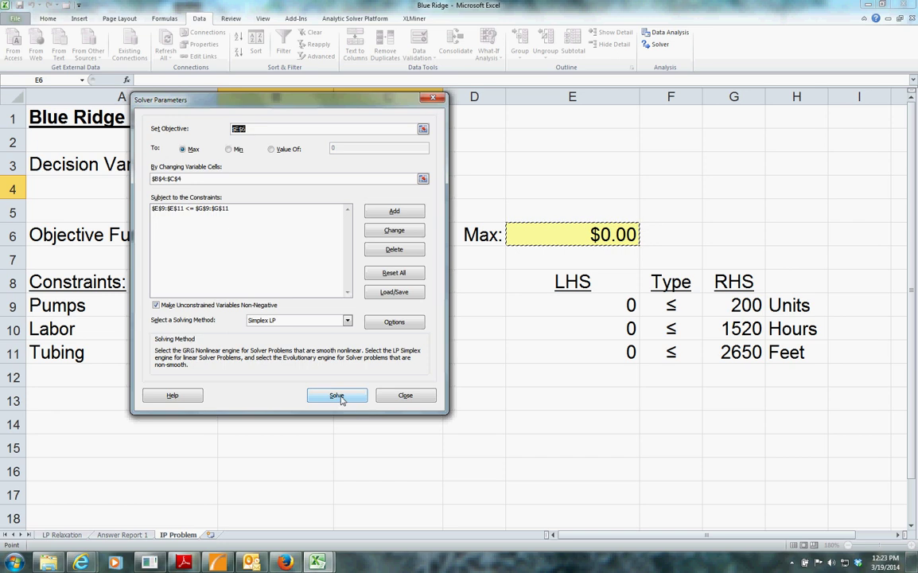
left_click(340, 396)
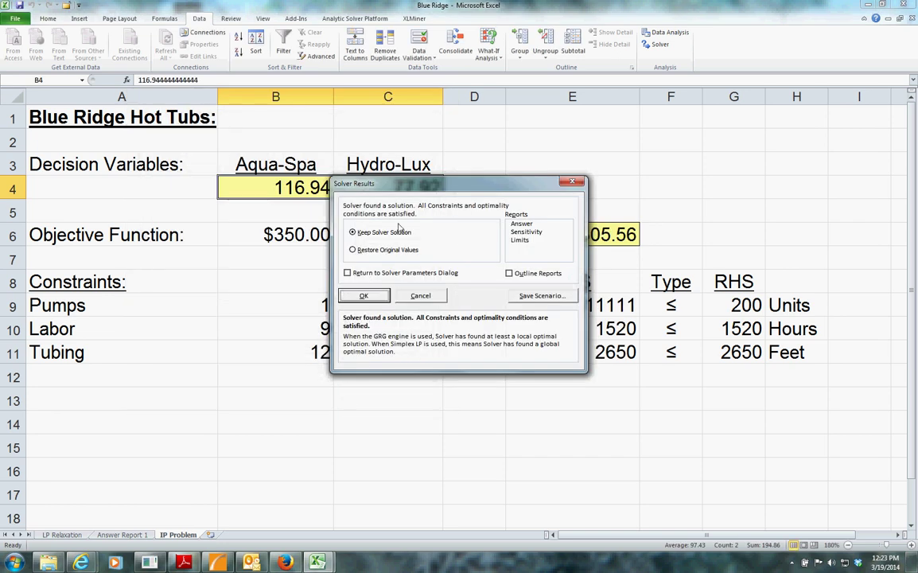
left_click(365, 296)
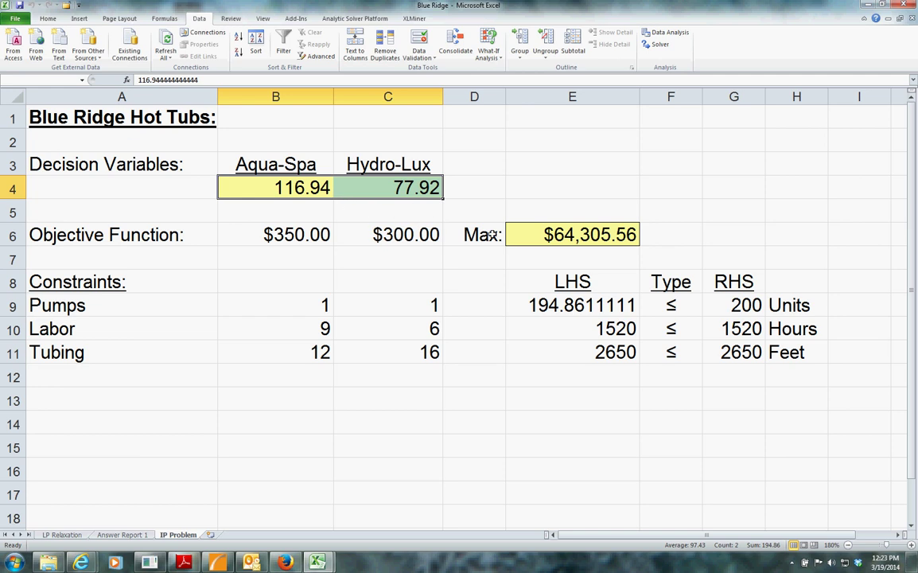
Record the rounded relaxed profit 64306 in cell E5 above the objective cell
left_click(546, 201)
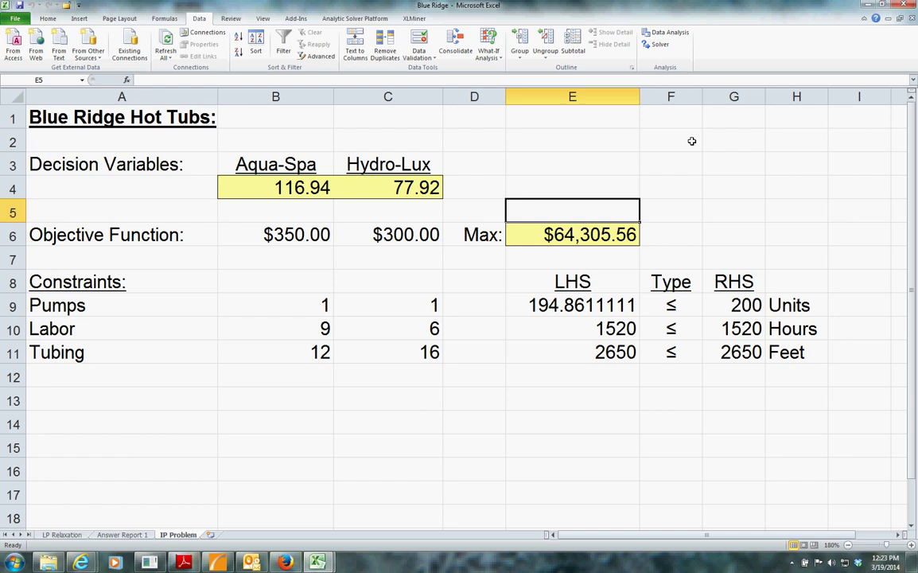
type("64306")
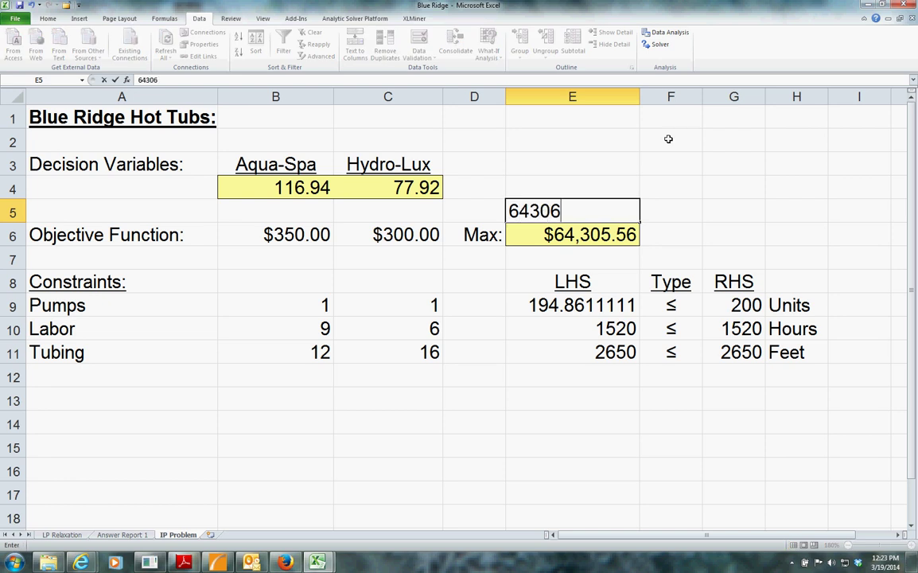
left_click(605, 182)
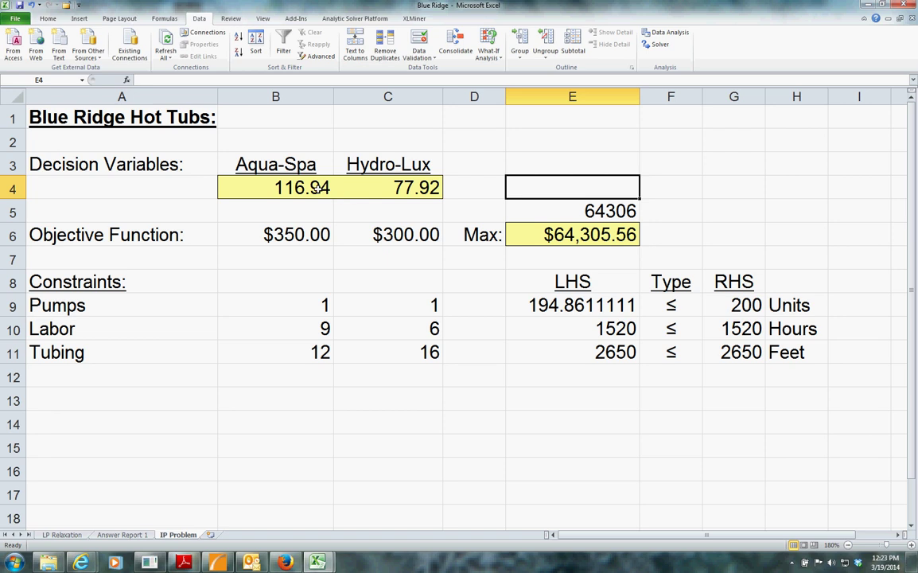
Add a Solver constraint requiring the decision variable cells B4:C4 to be integer
left_click(660, 47)
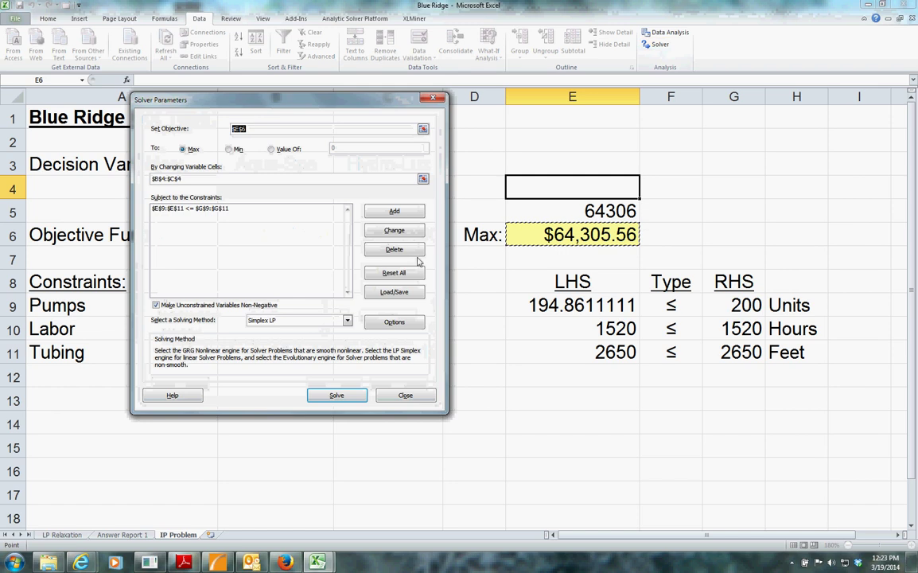
left_click(379, 213)
left_click_drag(238, 187, 373, 183)
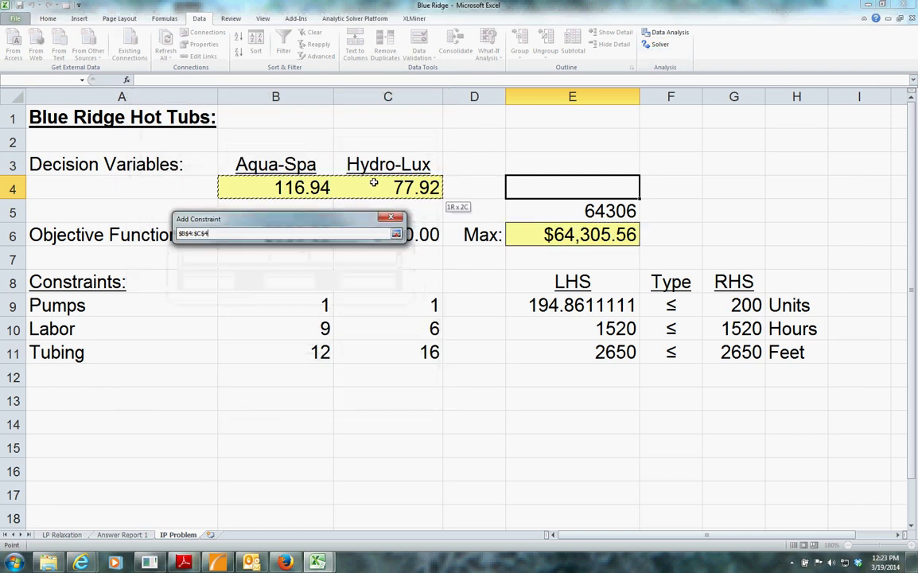
left_click(302, 256)
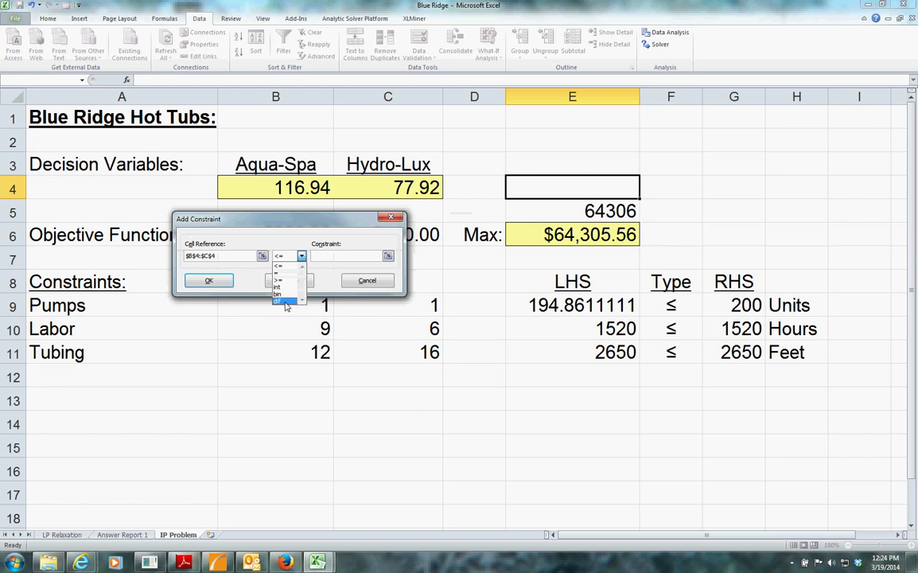
left_click(278, 287)
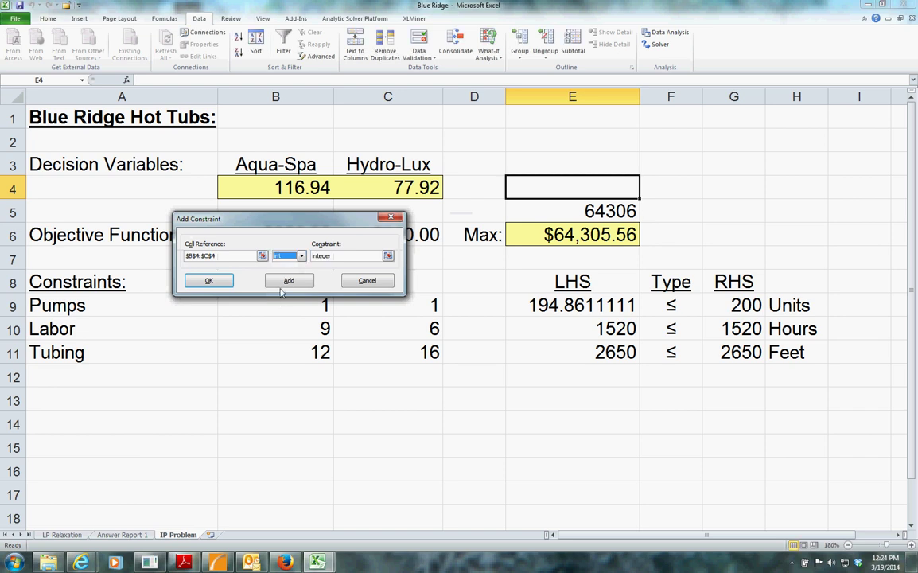
left_click(210, 281)
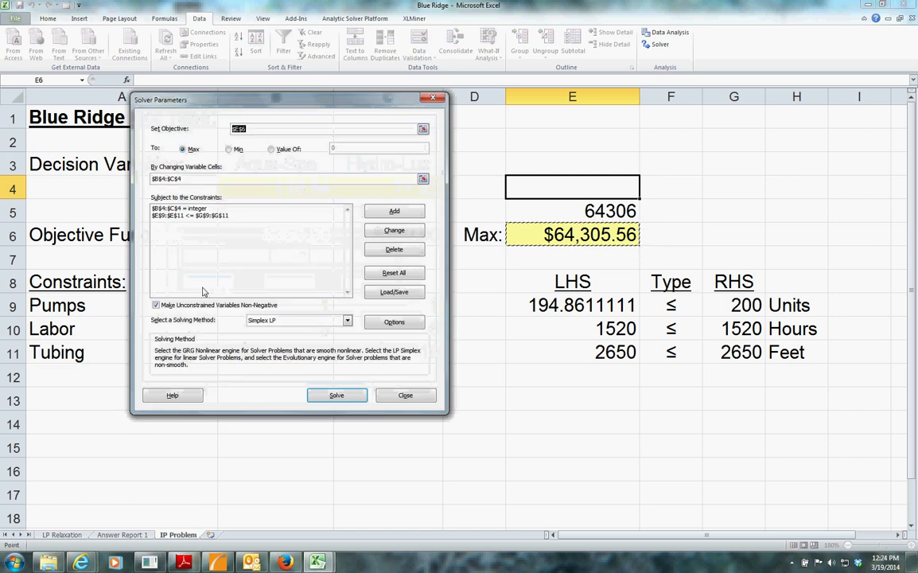
Turn off Ignore Integer Constraints in the Solver options and solve the hot tub model, keeping the solution
left_click(395, 322)
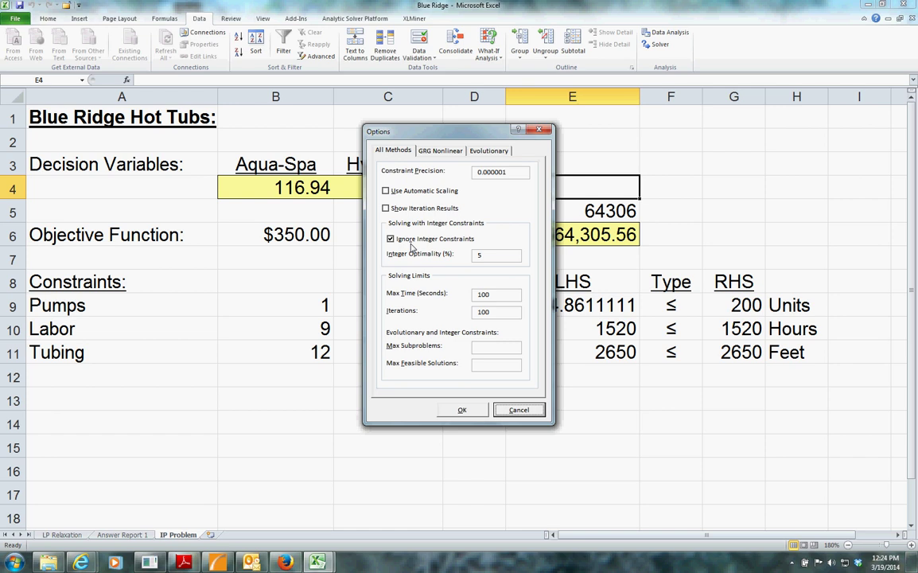
left_click(391, 238)
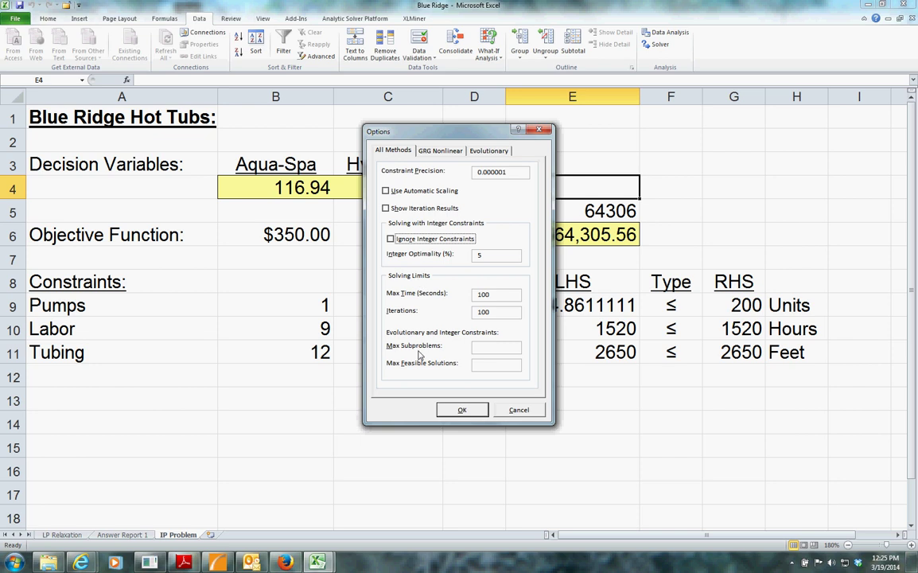
left_click(462, 410)
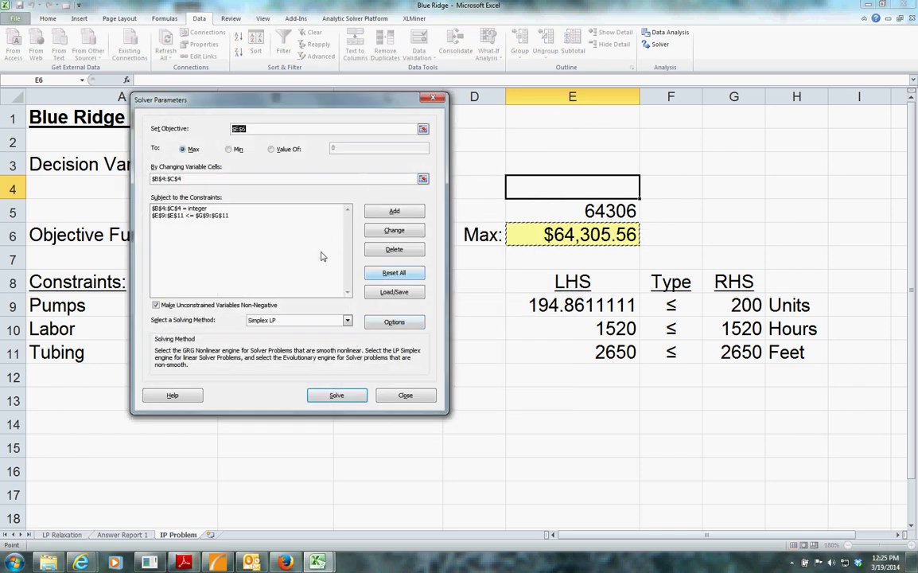
left_click(340, 400)
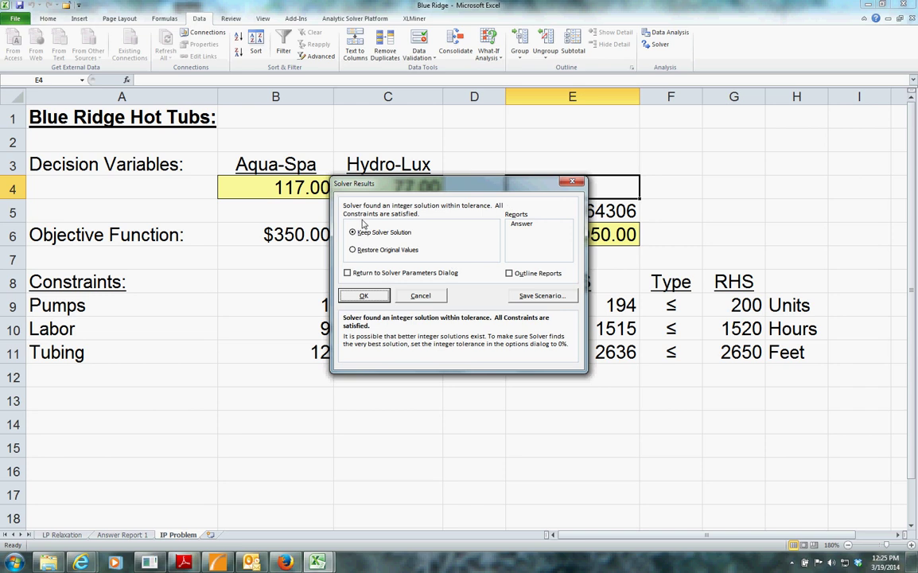
left_click(359, 295)
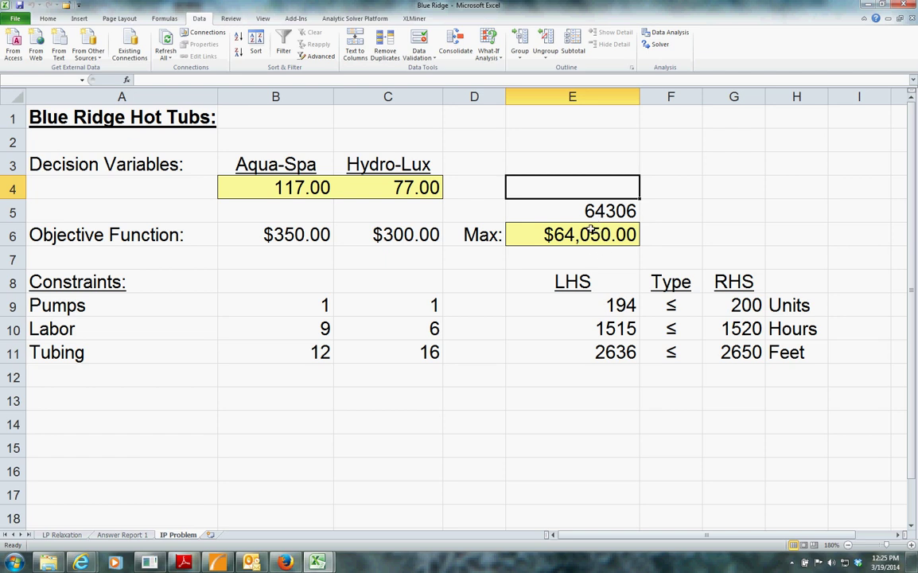
Record the integer solution's profit as 64050 in cell E4
left_click(534, 189)
type("640")
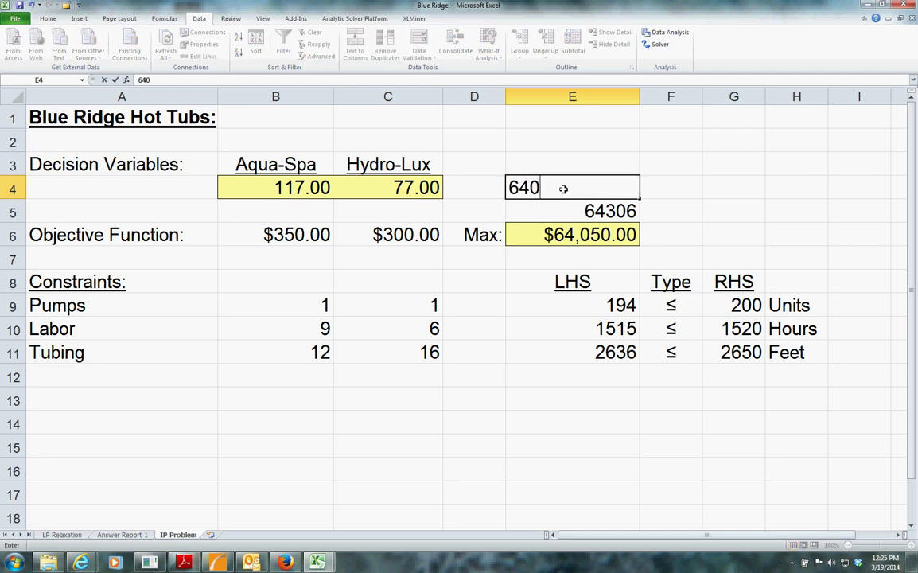
type("50")
key("Return")
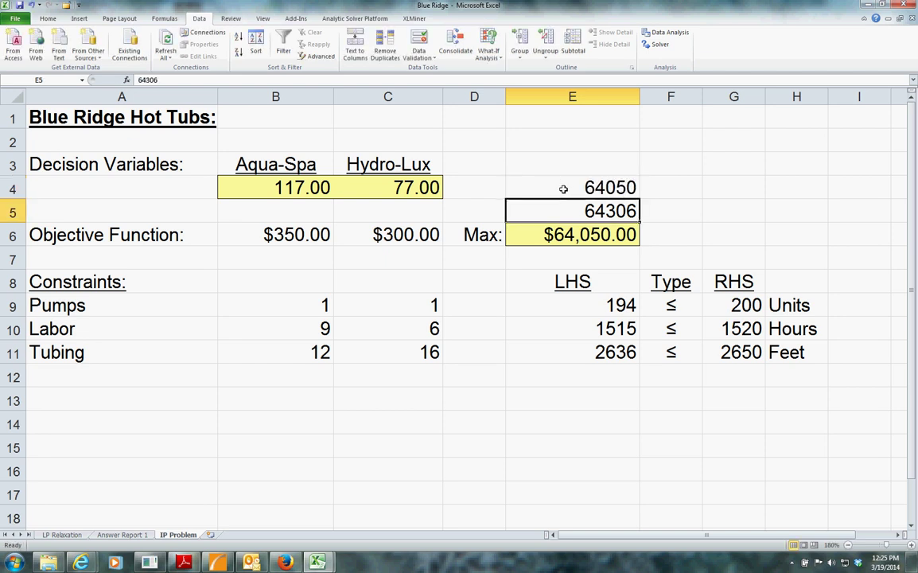
Record the integer production quantities below the decision variables, entering 117 in B5 and 77 in C5
left_click(276, 211)
type("117")
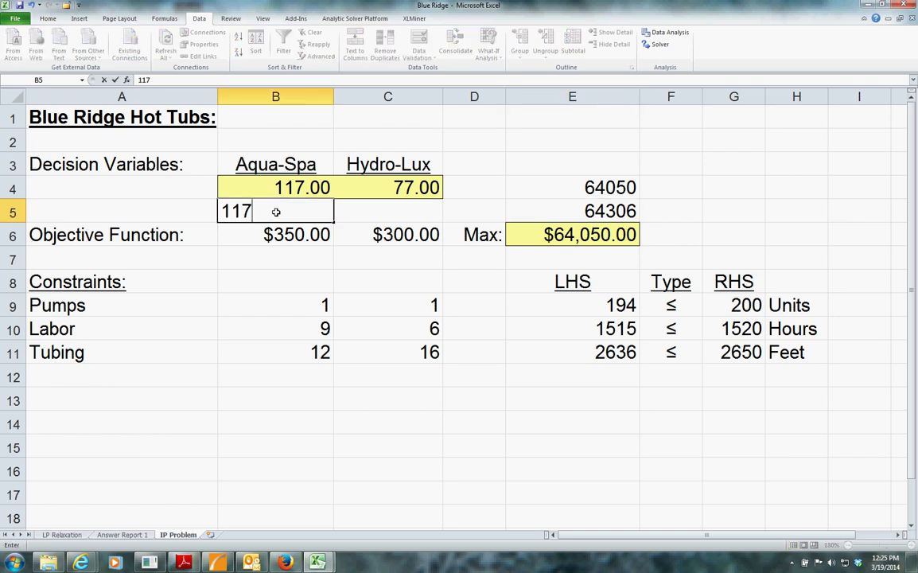
key("Tab")
type("77")
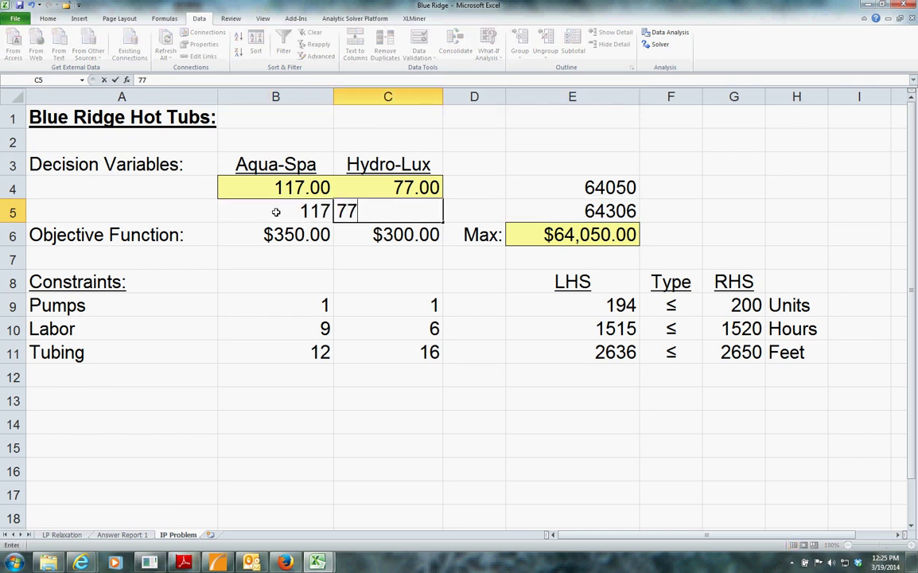
key("Return")
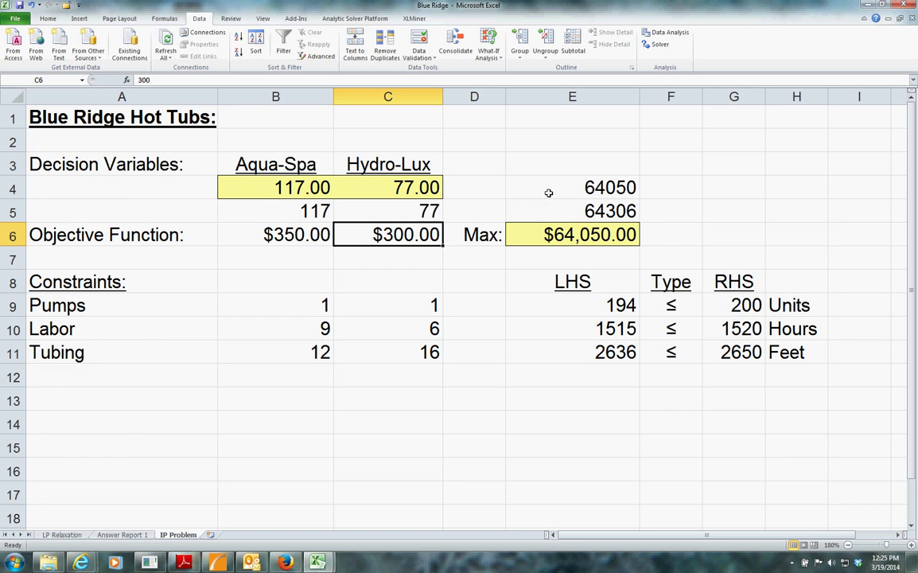
Set Integer Optimality to .05% in the Solver options and solve the model again, keeping the solution
left_click(661, 44)
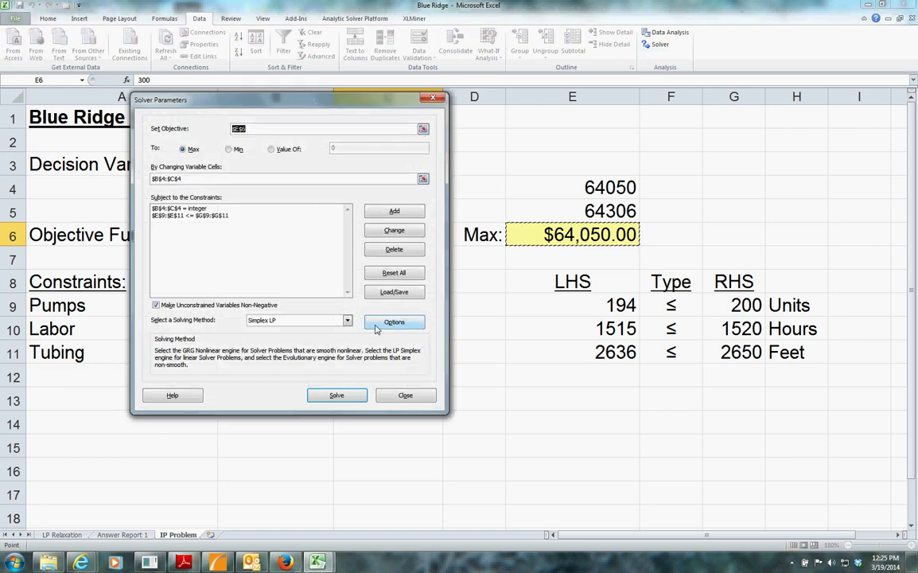
left_click(395, 323)
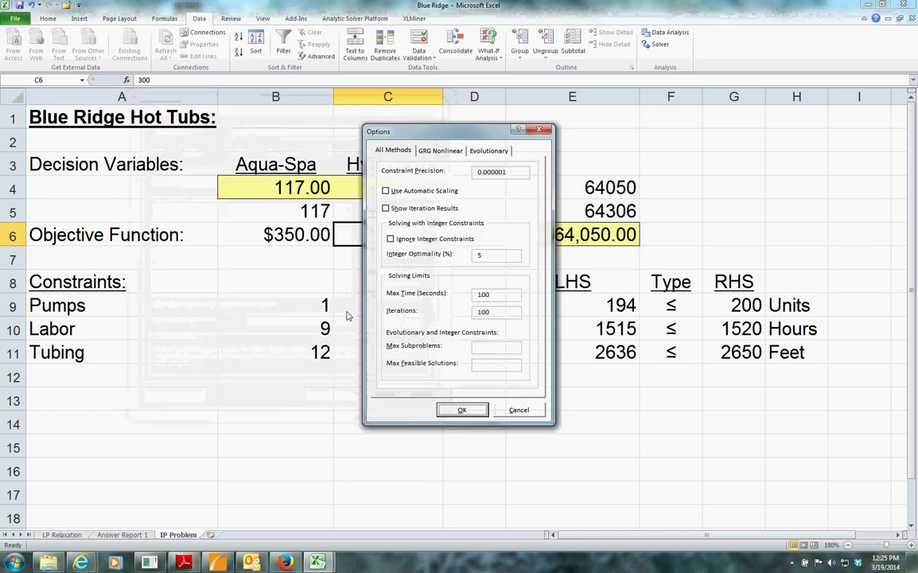
left_click(493, 255)
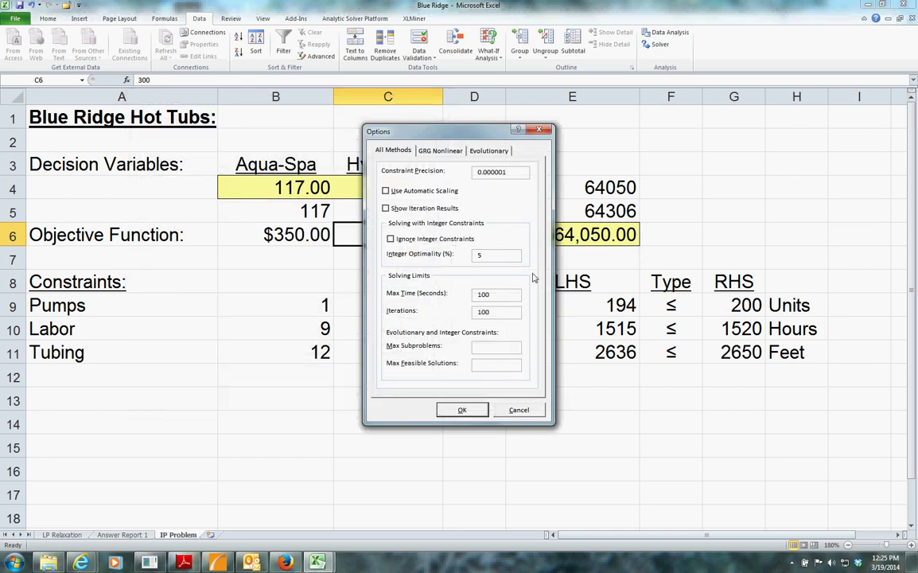
key("BackSpace")
type(".05")
left_click(460, 410)
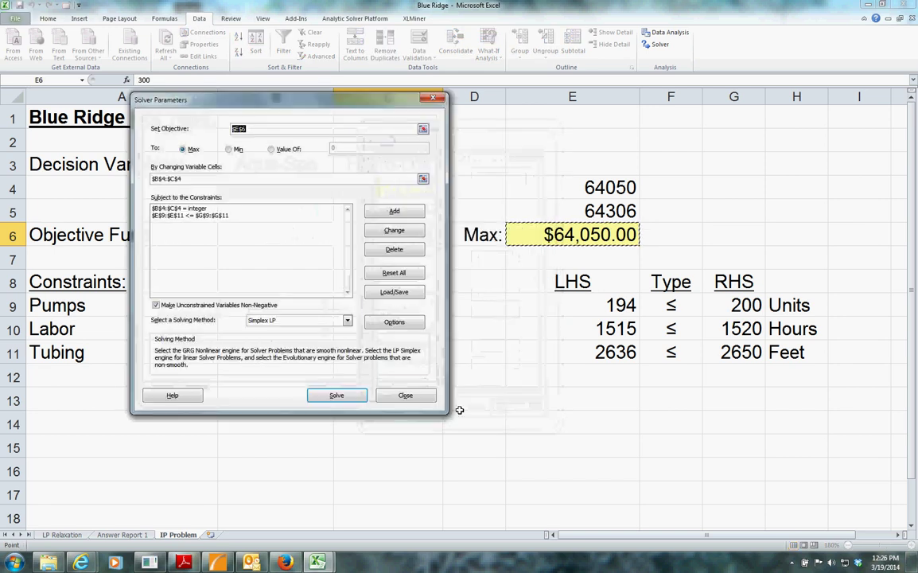
left_click(334, 395)
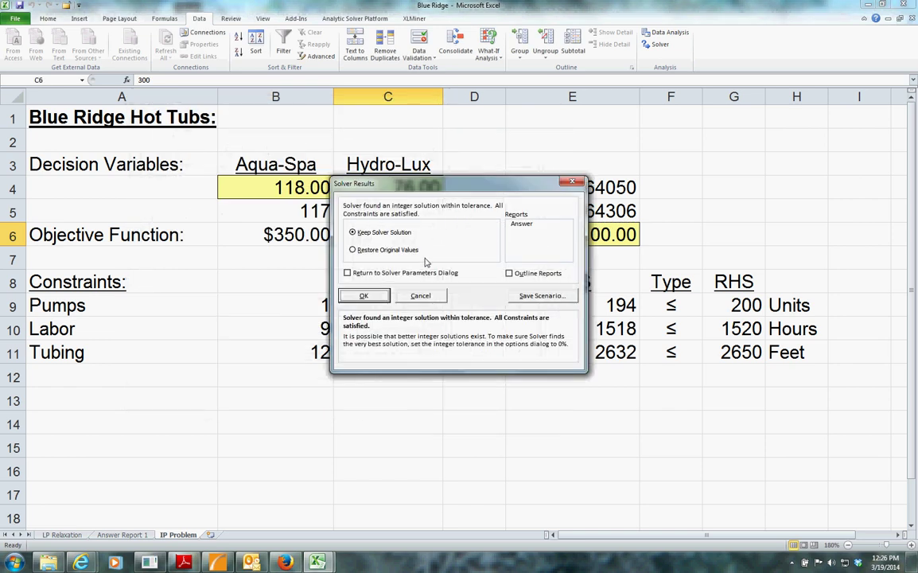
left_click(376, 295)
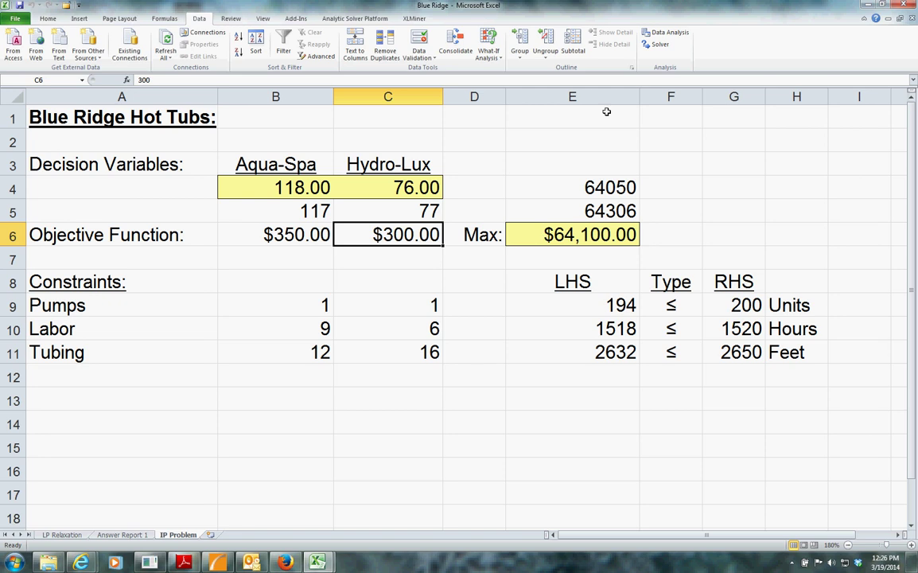
Rerun Solver on the integer model with the same settings and keep the solution
left_click(657, 42)
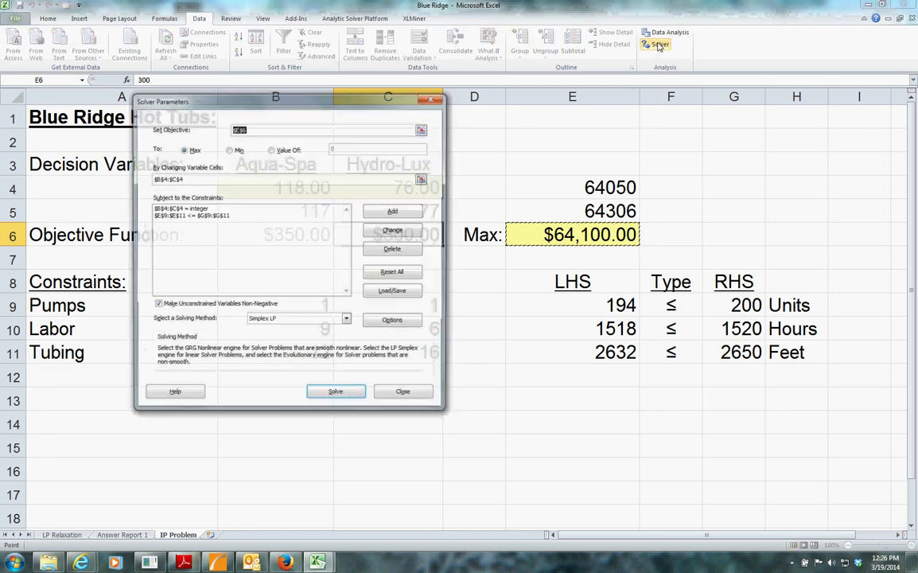
left_click(341, 398)
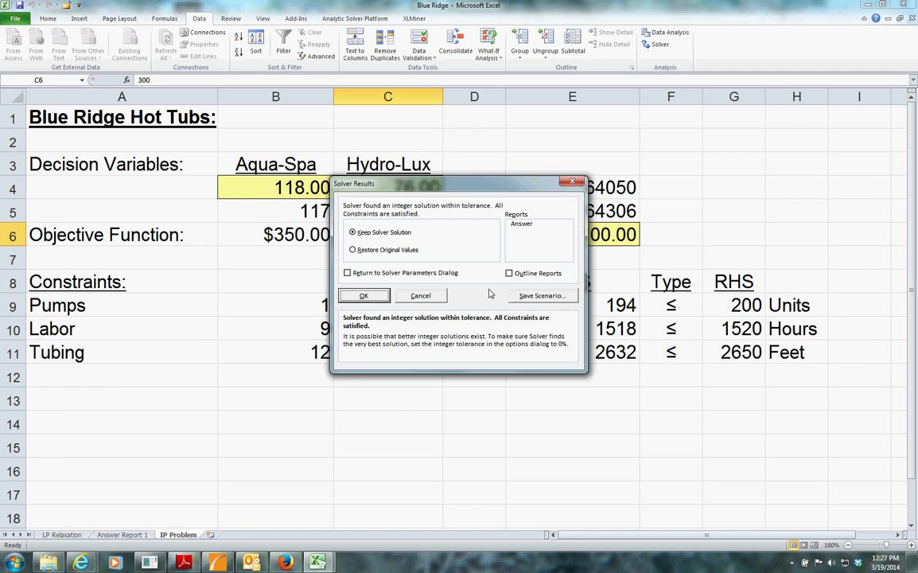
key("Return")
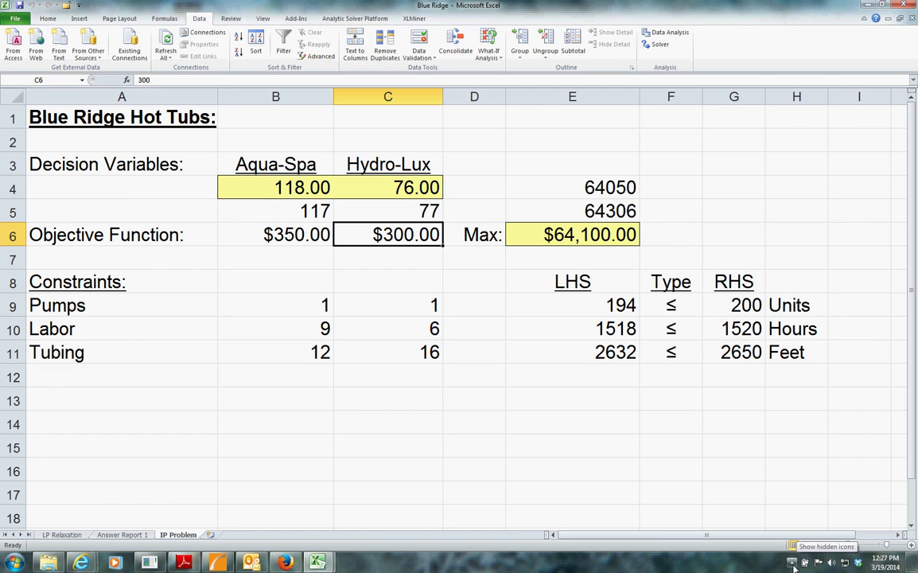
left_click(792, 564)
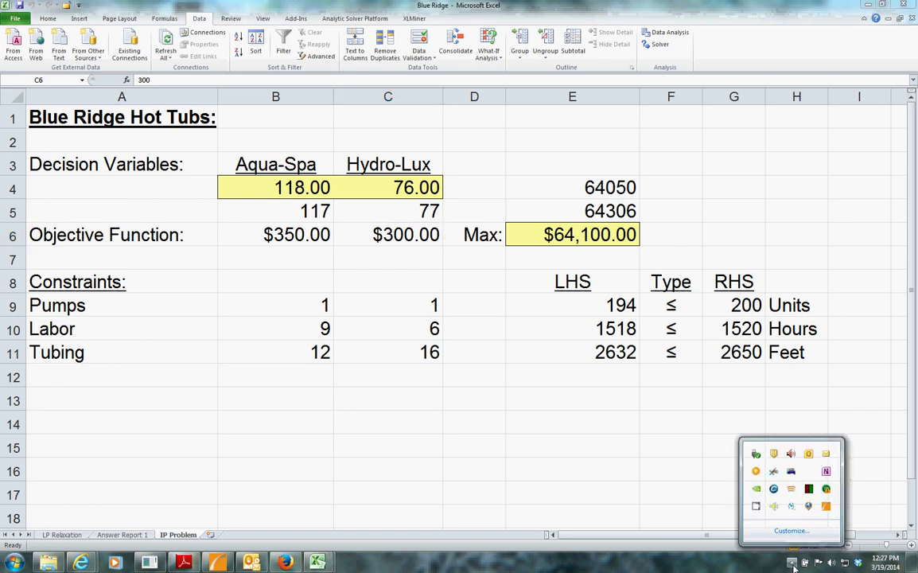
left_click(756, 507)
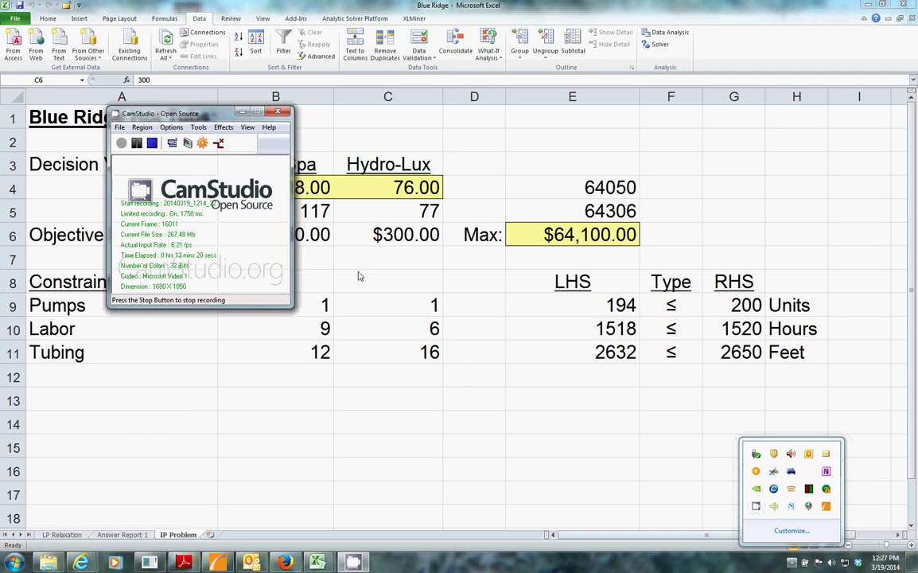